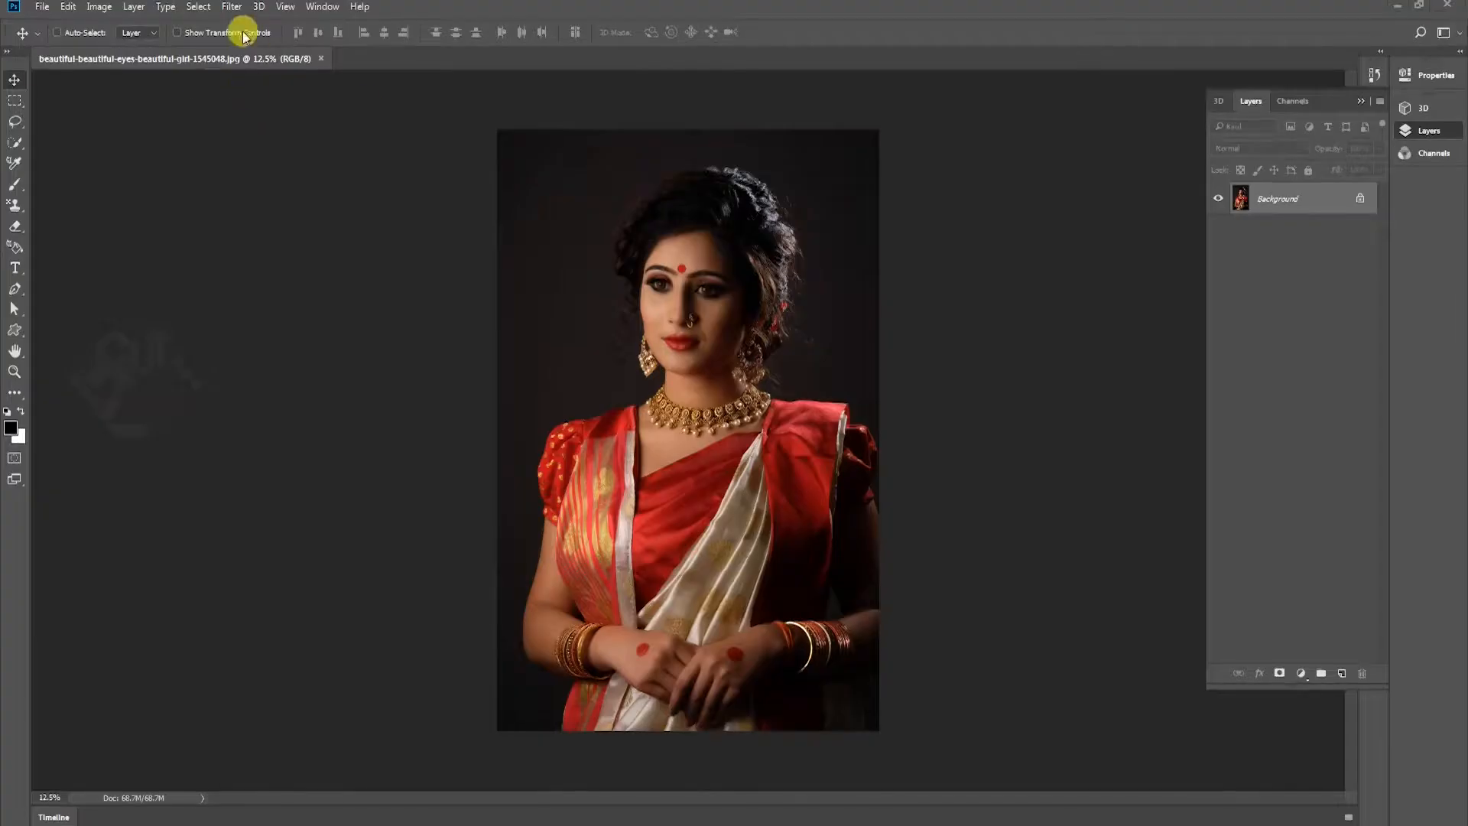
# Open the Camera Raw filter and set Exposure to +1.05, Whites to -28, Blacks to -13 and Shadows to +4.
pyautogui.click(233, 7)
pyautogui.click(370, 95)
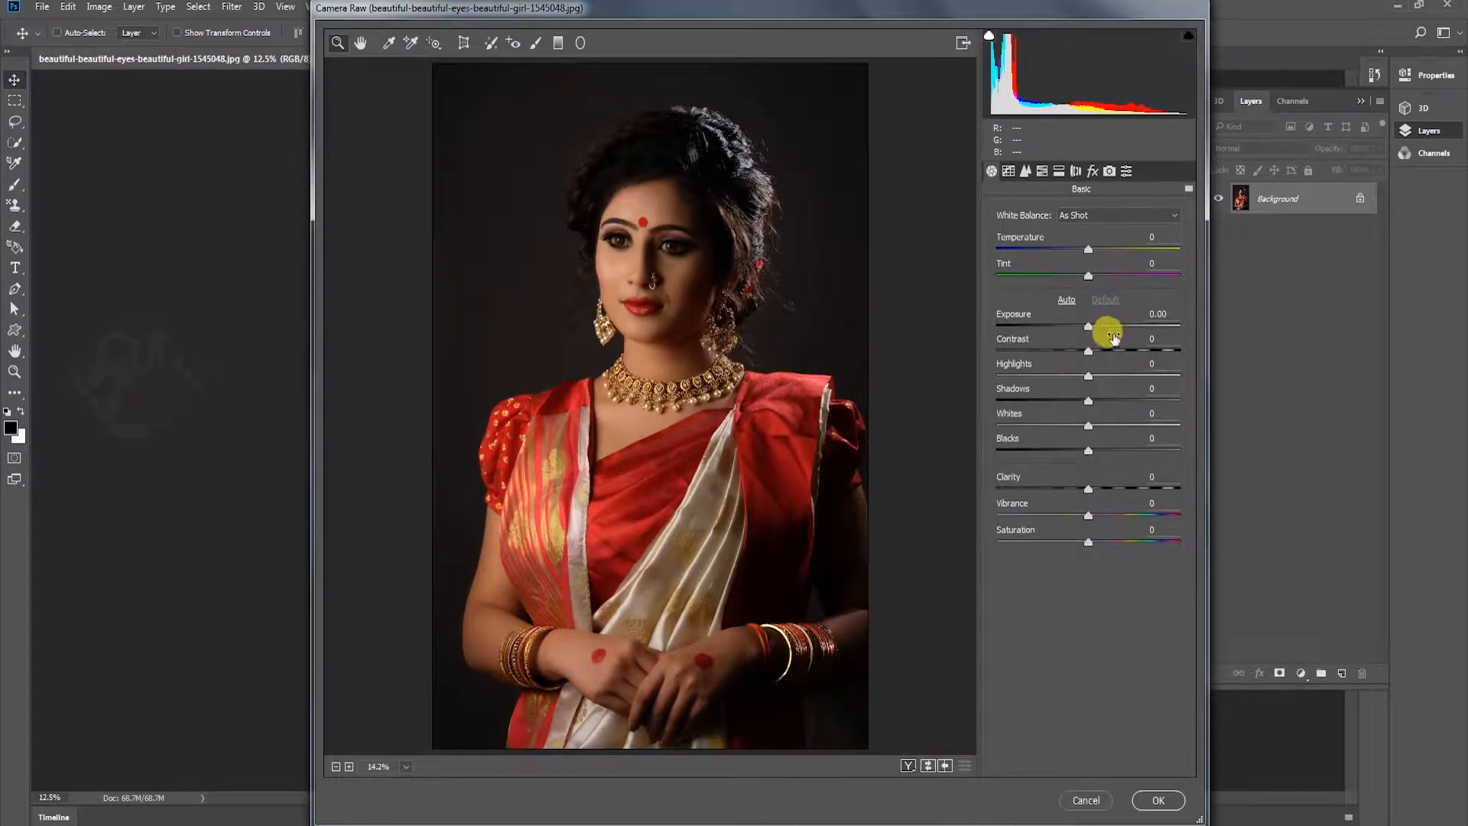
pyautogui.click(1108, 326)
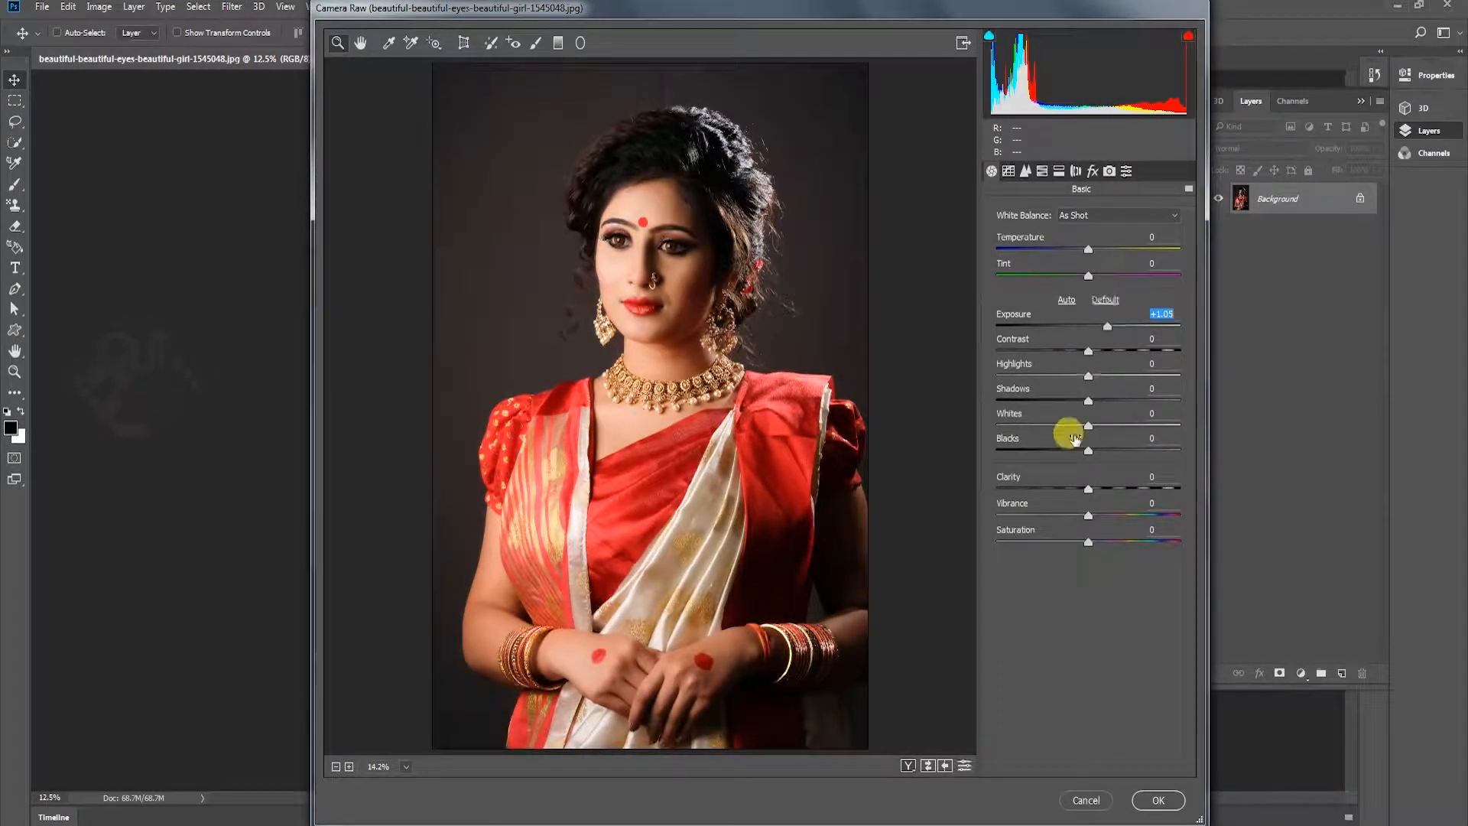
pyautogui.moveTo(1088, 450)
pyautogui.mouseDown()
pyautogui.moveTo(1109, 450)
pyautogui.moveTo(1051, 401)
pyautogui.moveTo(1085, 400)
pyautogui.moveTo(1049, 447)
pyautogui.moveTo(1076, 450)
pyautogui.mouseUp()
pyautogui.moveTo(1093, 401); pyautogui.dragTo(1092, 400)
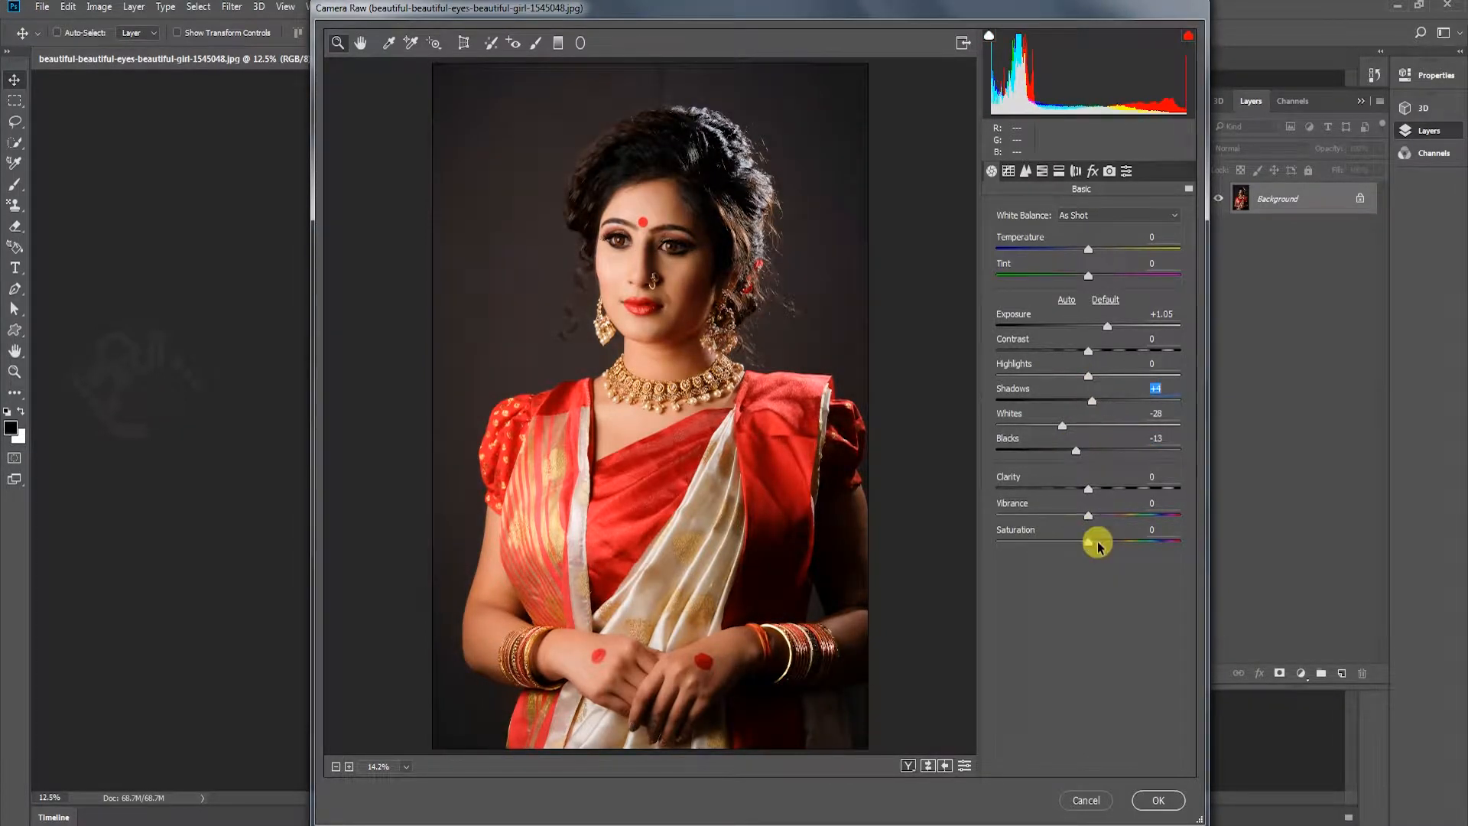
# Set Saturation to +11, Clarity to +68 and Temperature to -3, and apply the Camera Raw adjustments.
pyautogui.moveTo(1088, 542); pyautogui.dragTo(1098, 542)
pyautogui.moveTo(1088, 488); pyautogui.dragTo(1160, 496)
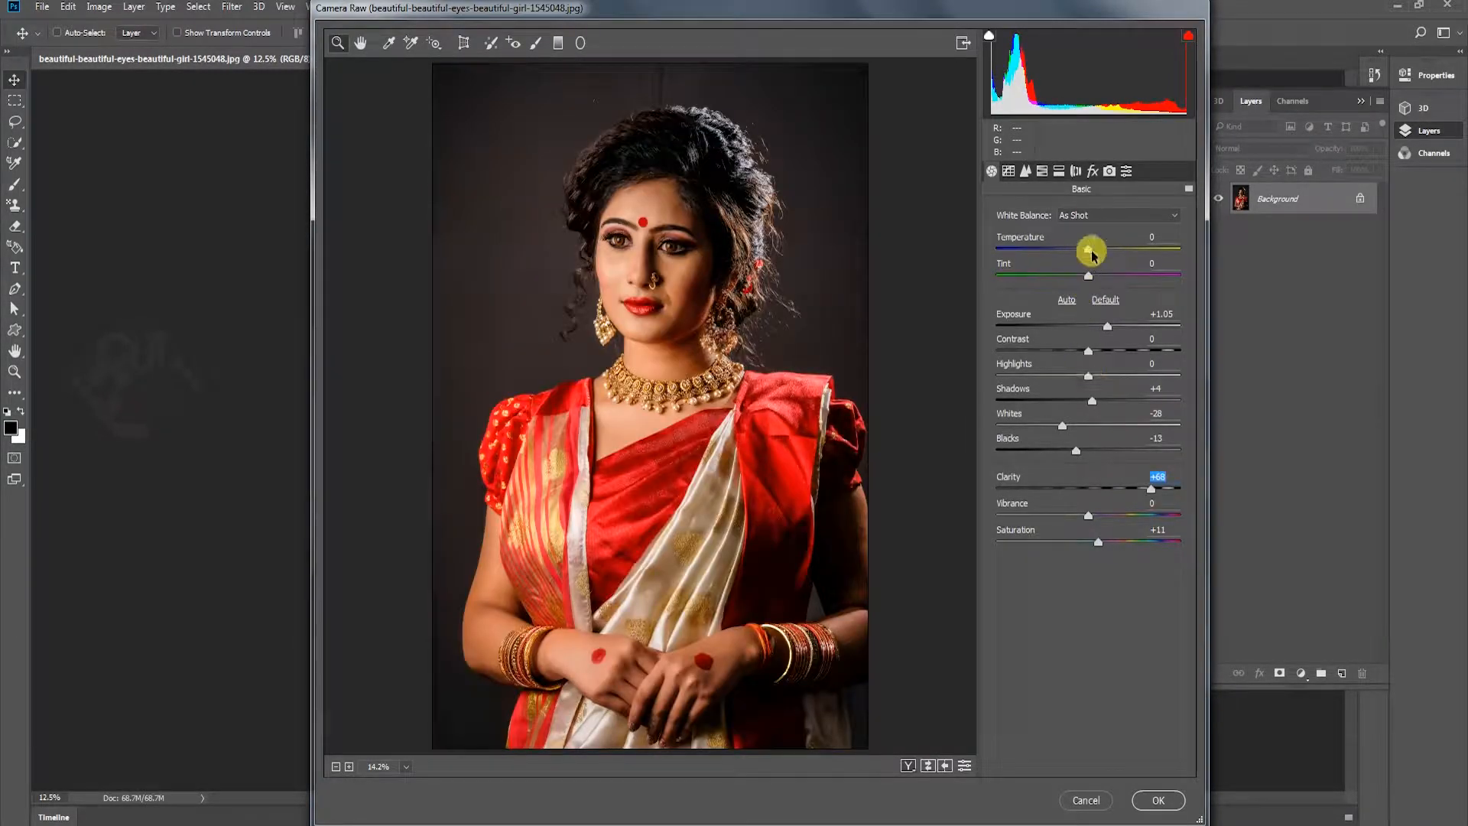
pyautogui.moveTo(1092, 255); pyautogui.dragTo(1083, 256)
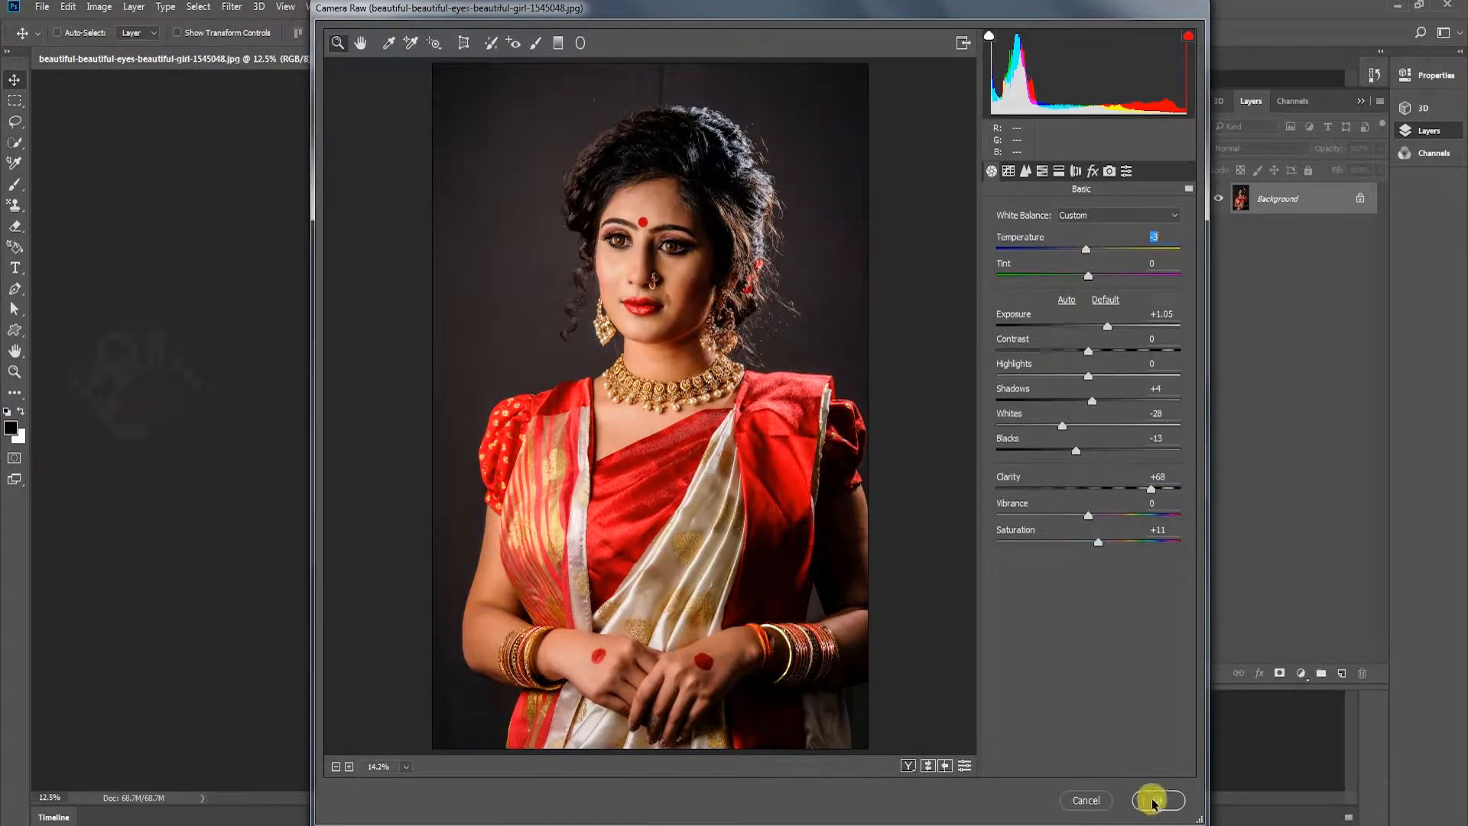
pyautogui.click(1154, 801)
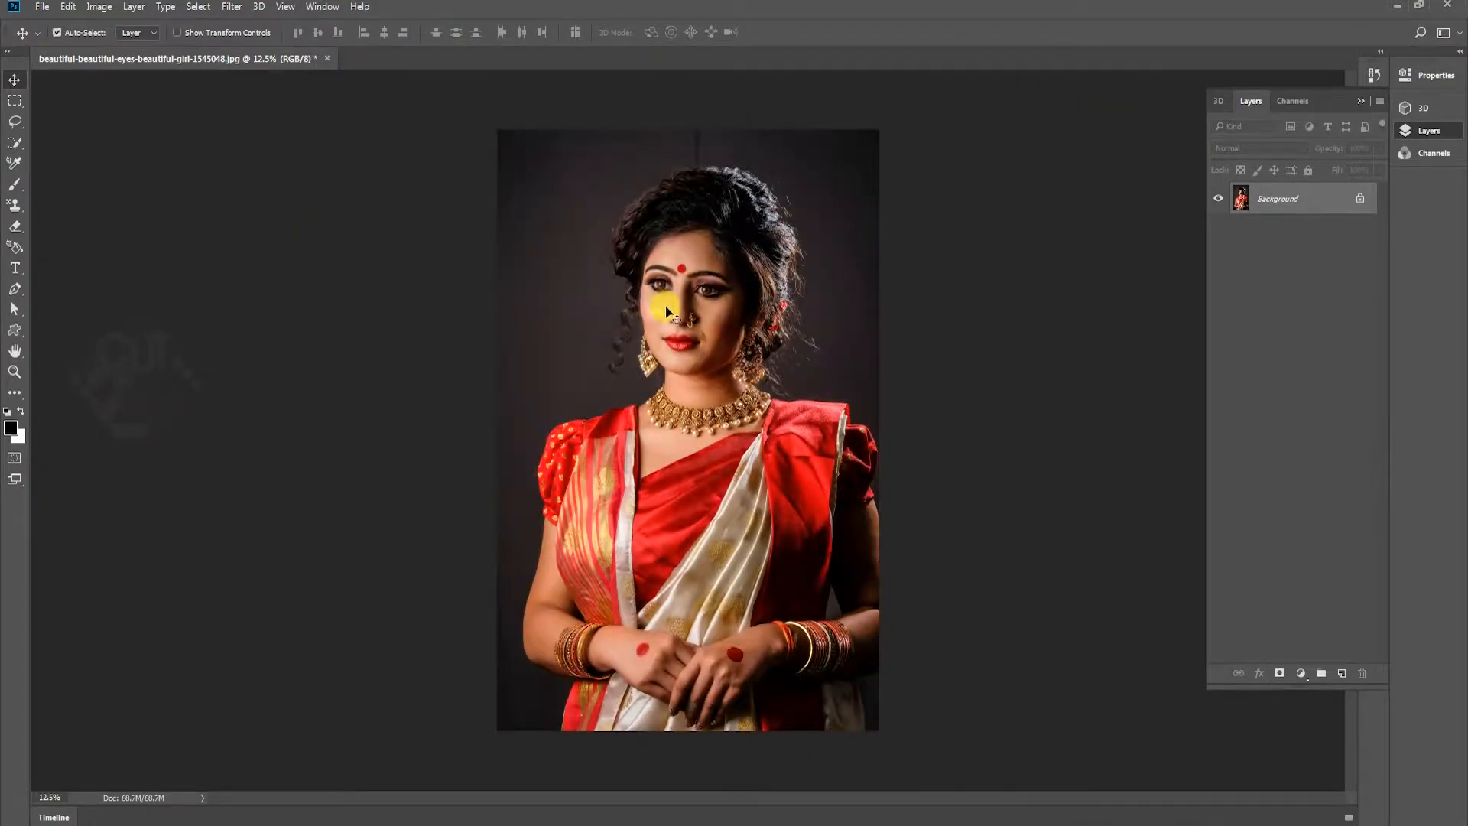
# Adjust the photo's contrast with Curves, using one point in the shadows and a slightly raised point in the highlights.
pyautogui.hotkey('ctrl', 'm')
pyautogui.click(994, 519)
pyautogui.moveTo(1062, 447)
pyautogui.mouseDown()
pyautogui.moveTo(1055, 425)
pyautogui.moveTo(1067, 442)
pyautogui.mouseUp()
pyautogui.click(1328, 317)
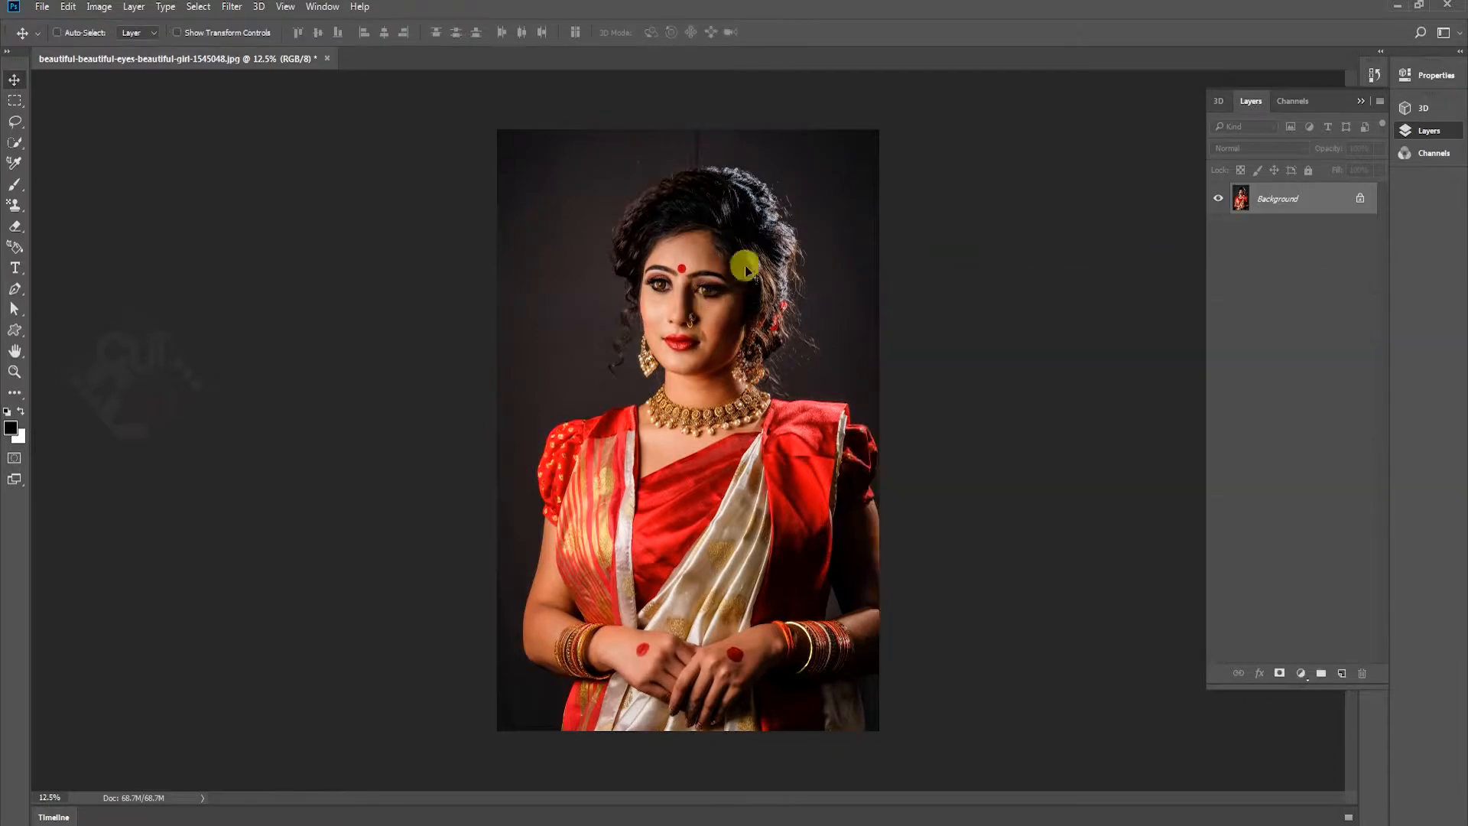
# Try warming the photo's midtones with Color Balance levels of +26, -5 and -14.
pyautogui.press('z')
pyautogui.moveTo(738, 214); pyautogui.dragTo(786, 176)
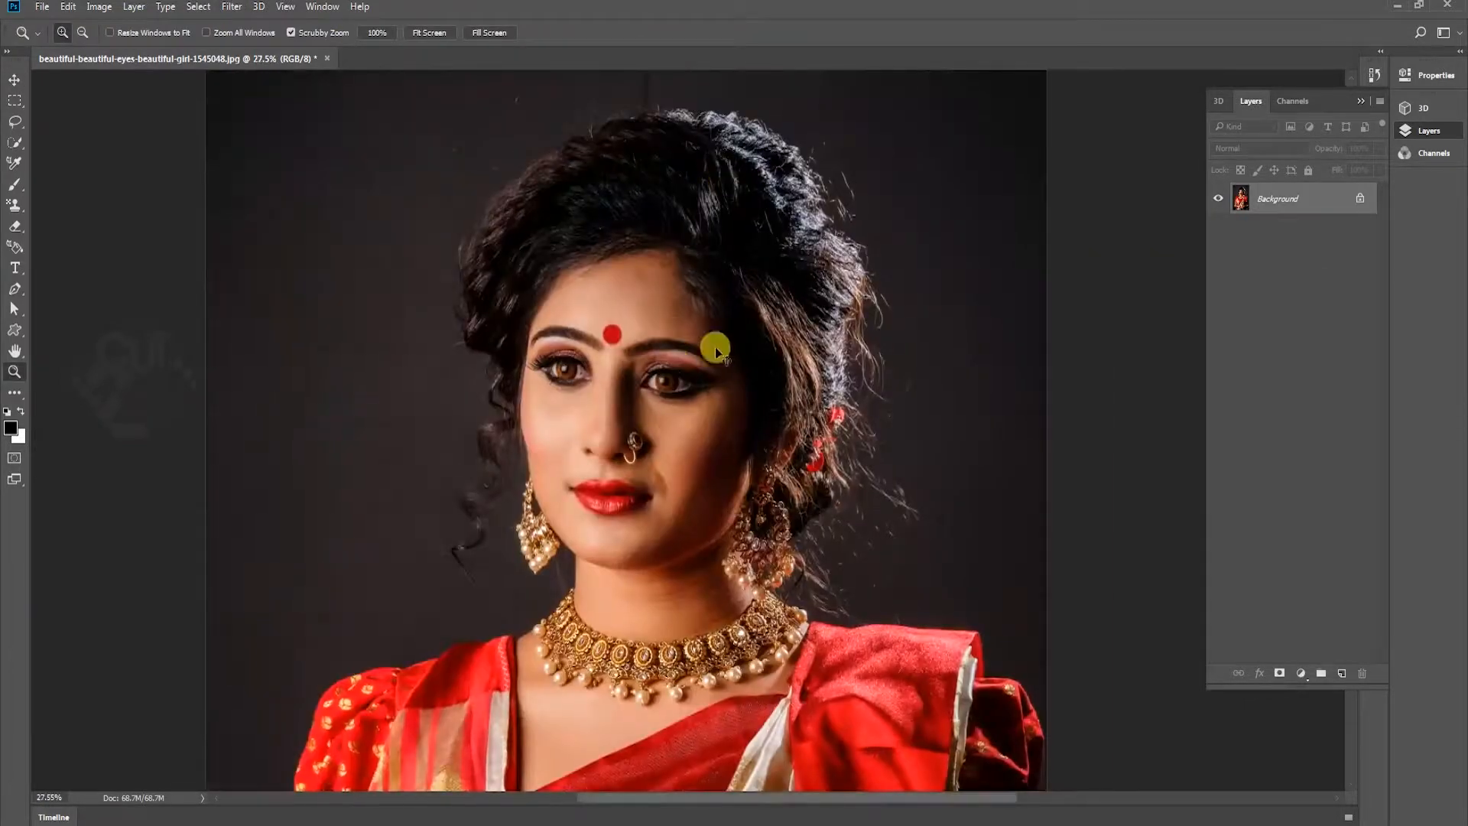
pyautogui.hotkey('ctrl', 'b')
pyautogui.moveTo(1172, 625); pyautogui.dragTo(1137, 623)
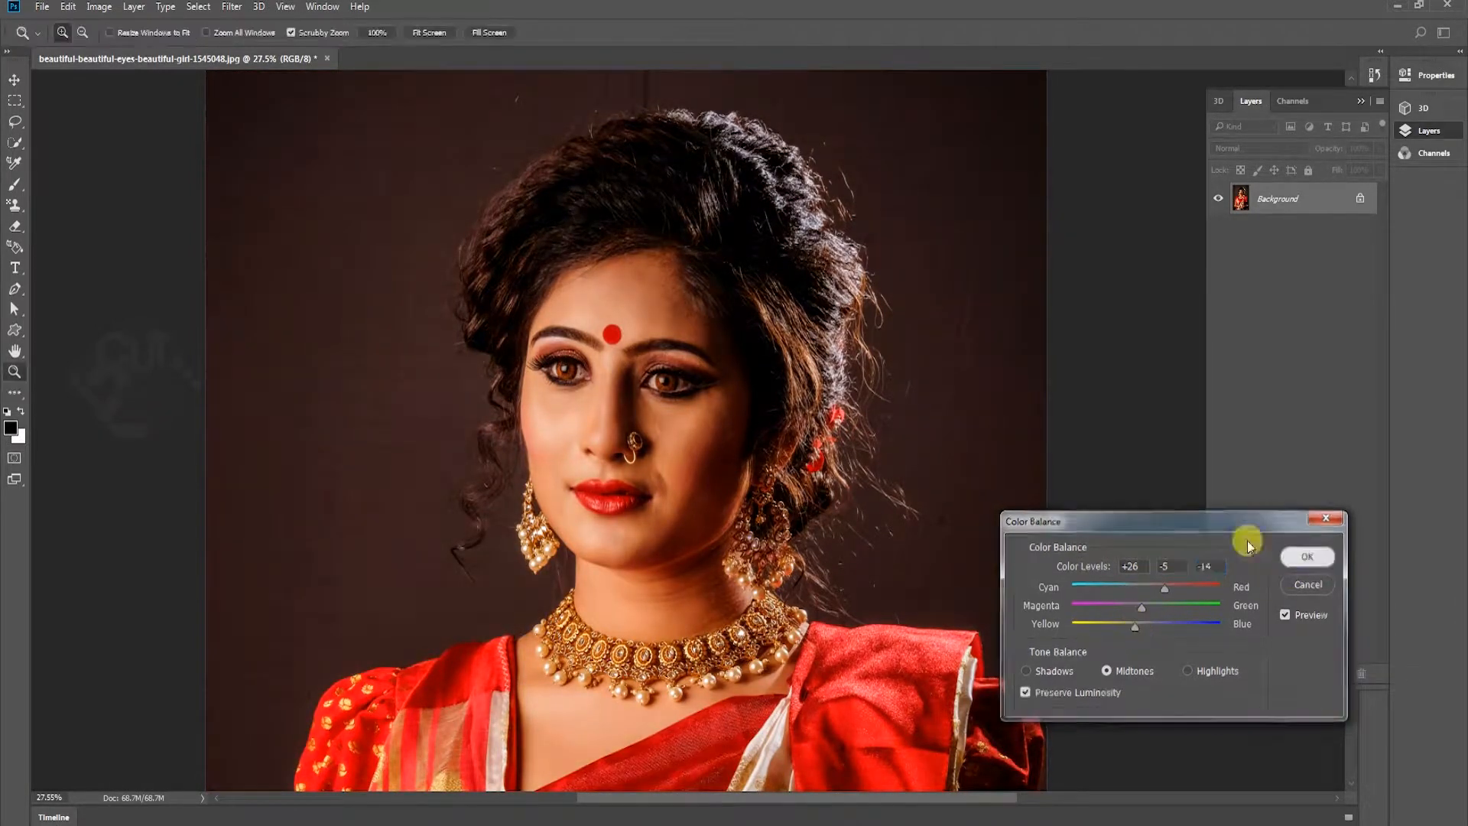
pyautogui.click(1307, 556)
pyautogui.hotkey('ctrl', '0')
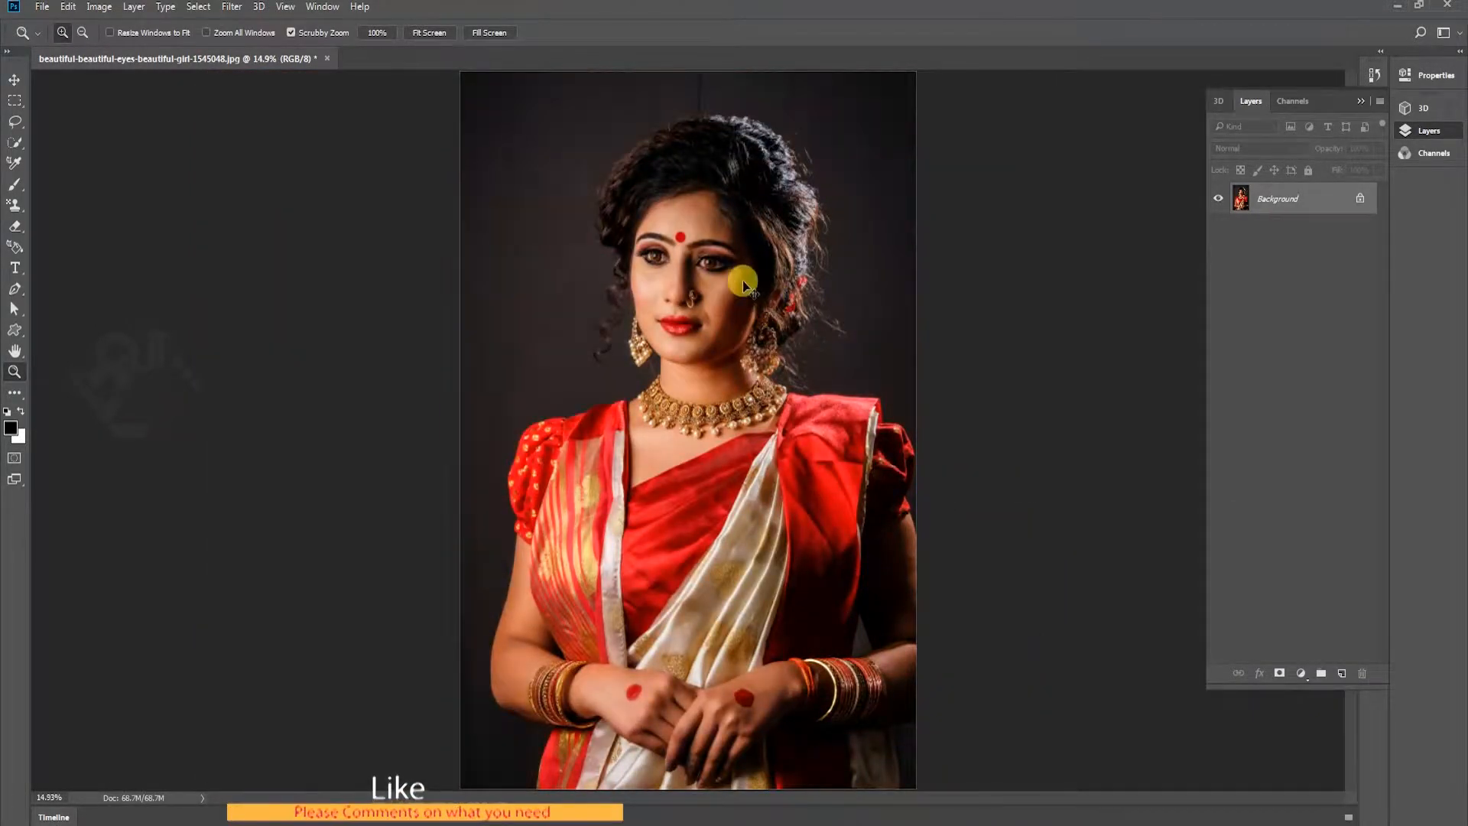
# Shift the midtones slightly toward blue with Color Balance, using a yellow-blue level of +5.
pyautogui.hotkey('ctrl', 'b')
pyautogui.moveTo(1161, 627); pyautogui.dragTo(1153, 628)
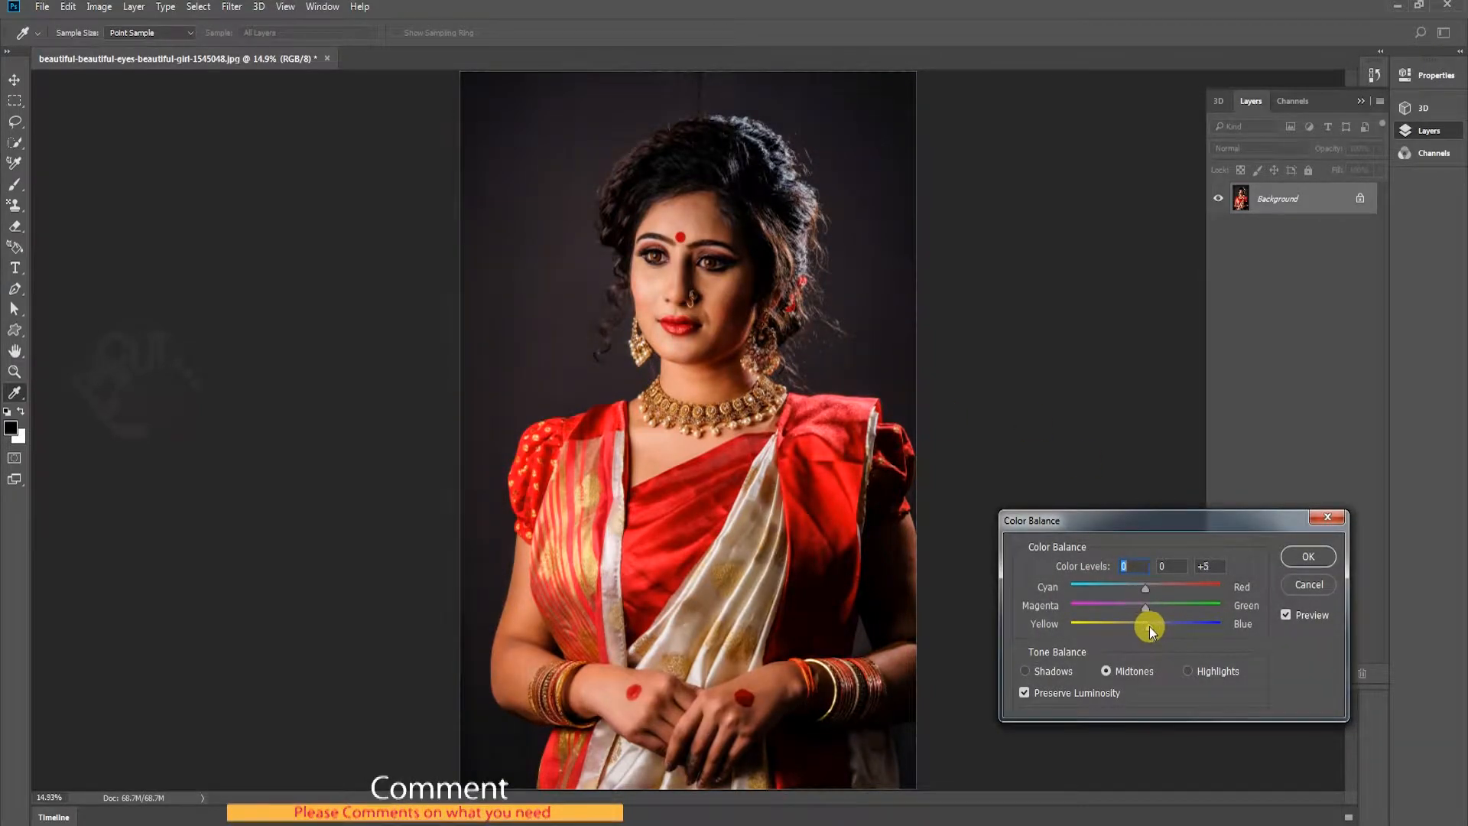
pyautogui.press('Return')
pyautogui.press('z')
pyautogui.moveTo(753, 130); pyautogui.dragTo(806, 134)
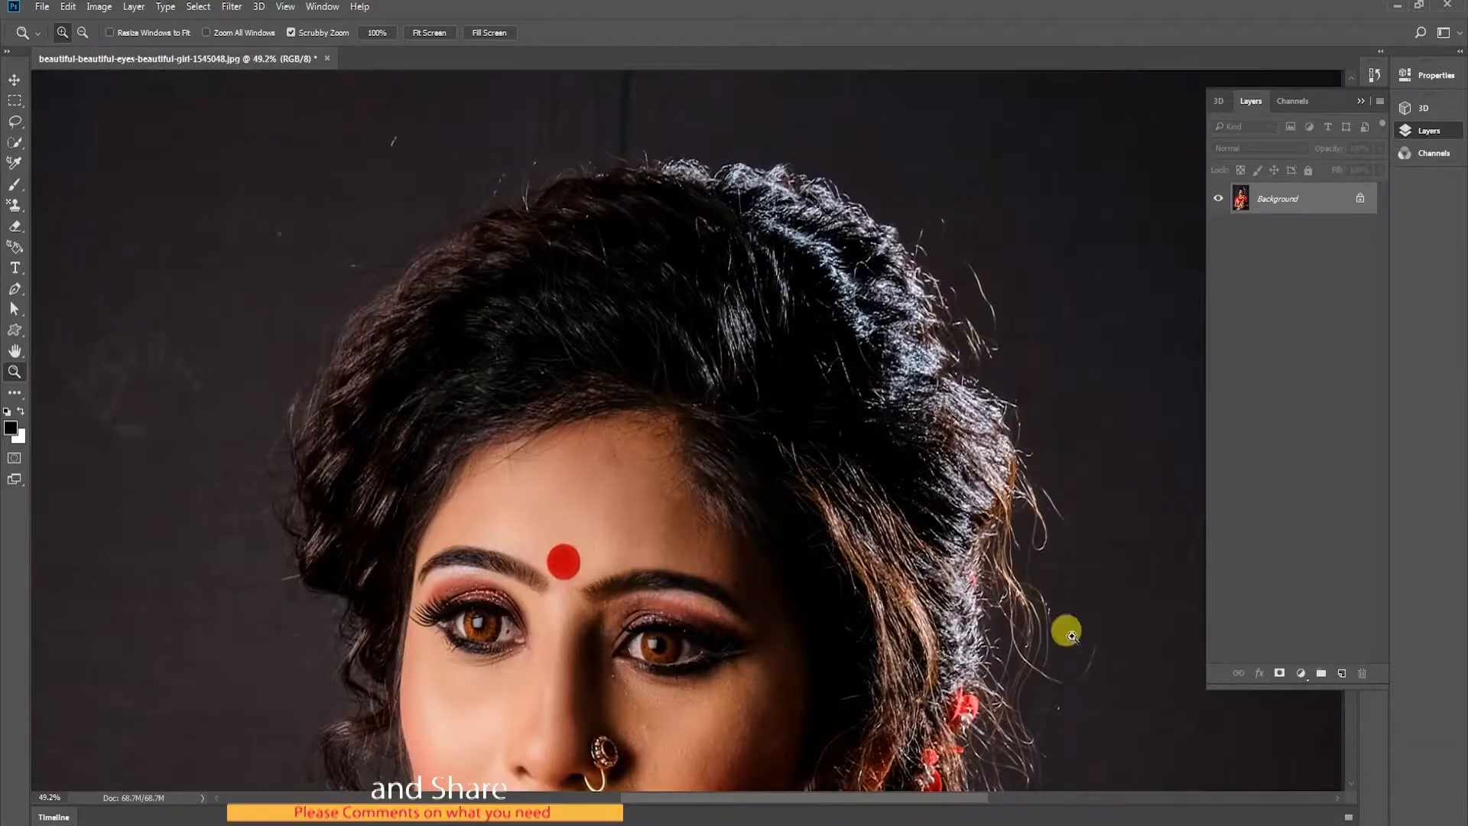
pyautogui.rightClick(641, 331)
pyautogui.click(688, 344)
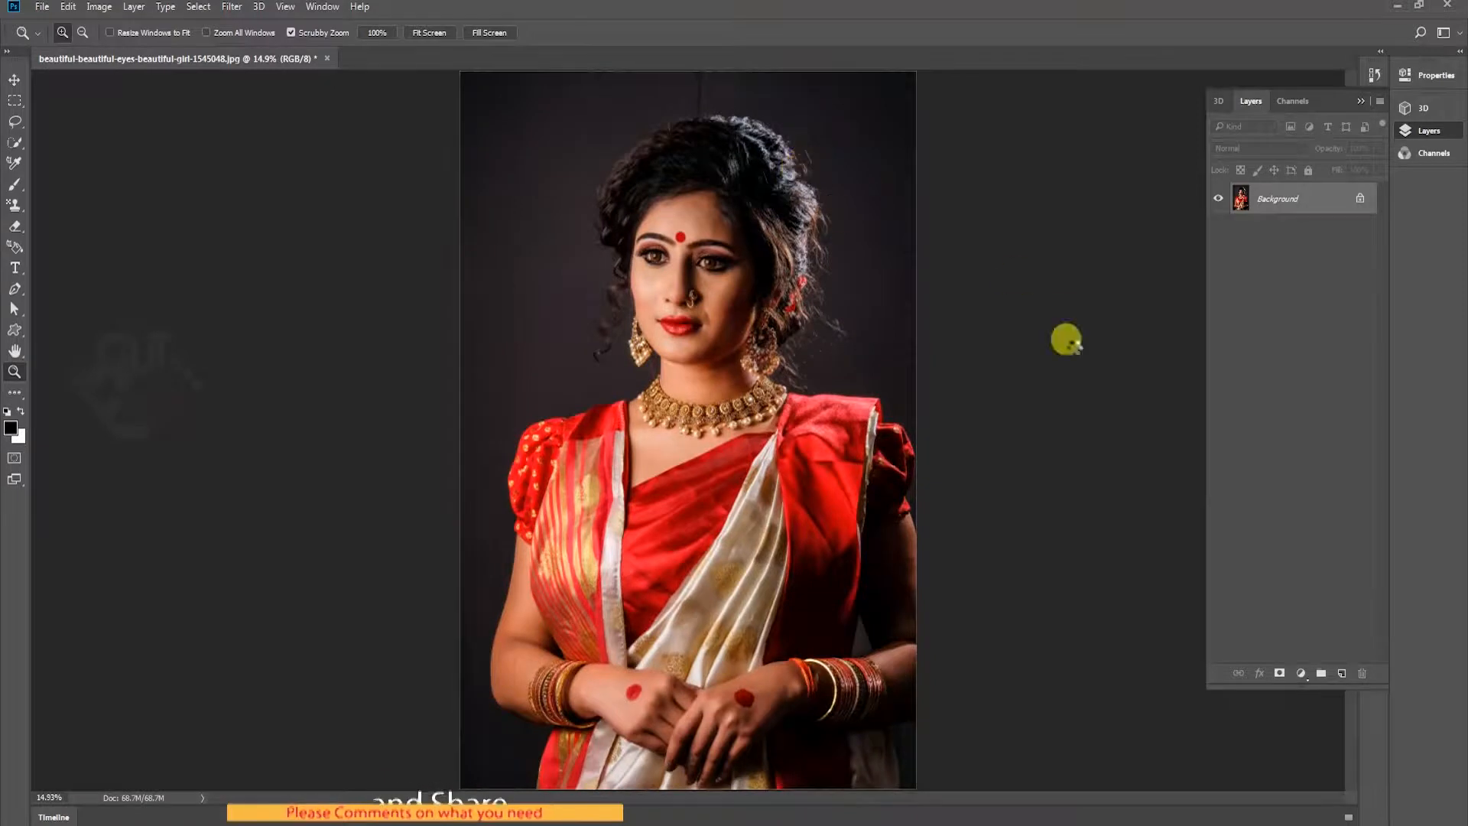
# Apply a Brightness/Contrast adjustment with Brightness 3 and Contrast 24.
pyautogui.hotkey('alt', 'i')
pyautogui.press('a')
pyautogui.press('c')
pyautogui.moveTo(1119, 467)
pyautogui.mouseDown()
pyautogui.moveTo(1157, 465)
pyautogui.moveTo(1111, 425)
pyautogui.moveTo(1121, 438)
pyautogui.mouseUp()
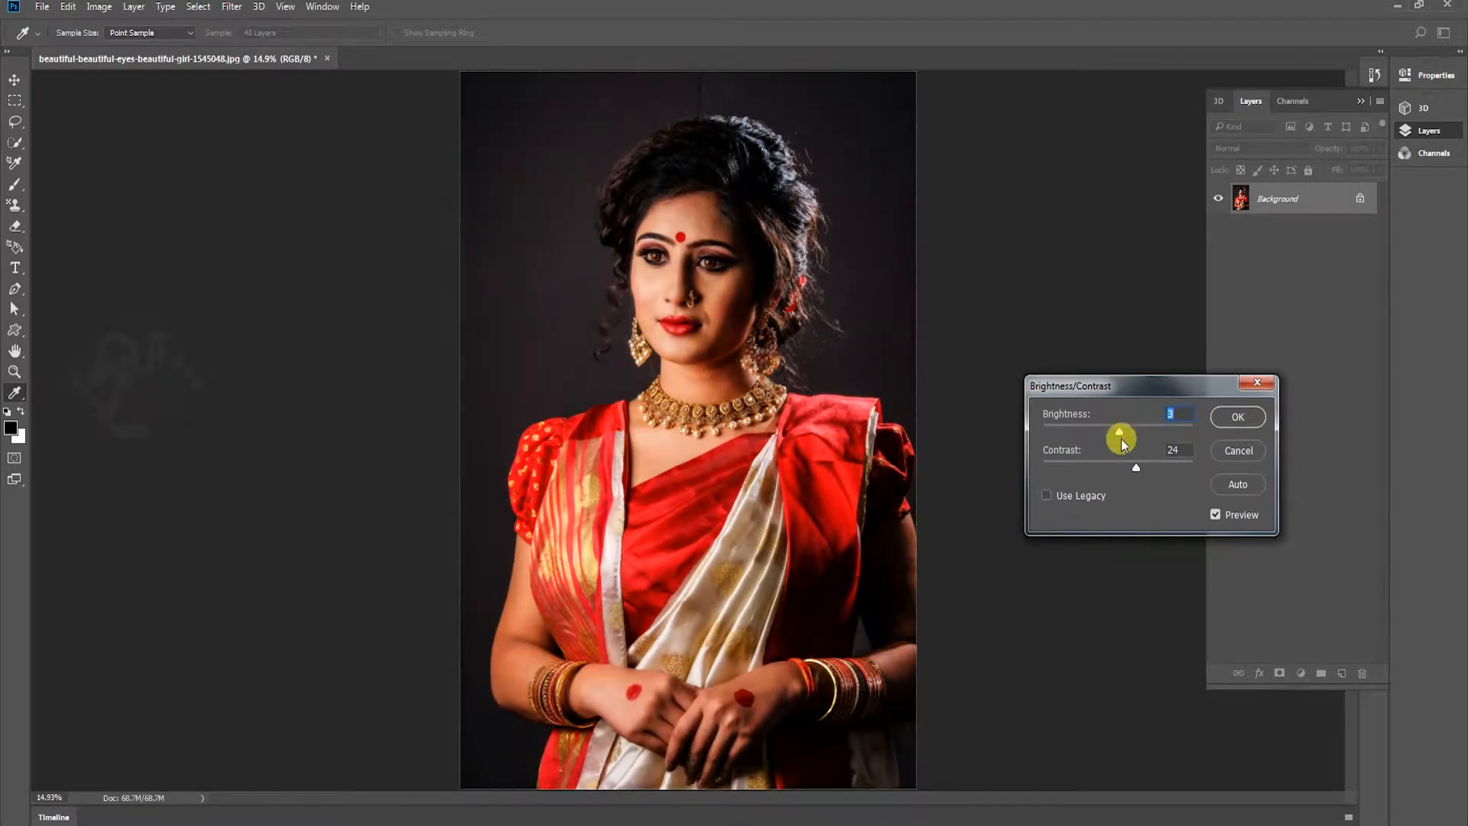
pyautogui.click(1235, 418)
# Examine the skin texture around the woman's eyes, nose and cheeks up close.
pyautogui.moveTo(598, 117); pyautogui.dragTo(734, 222)
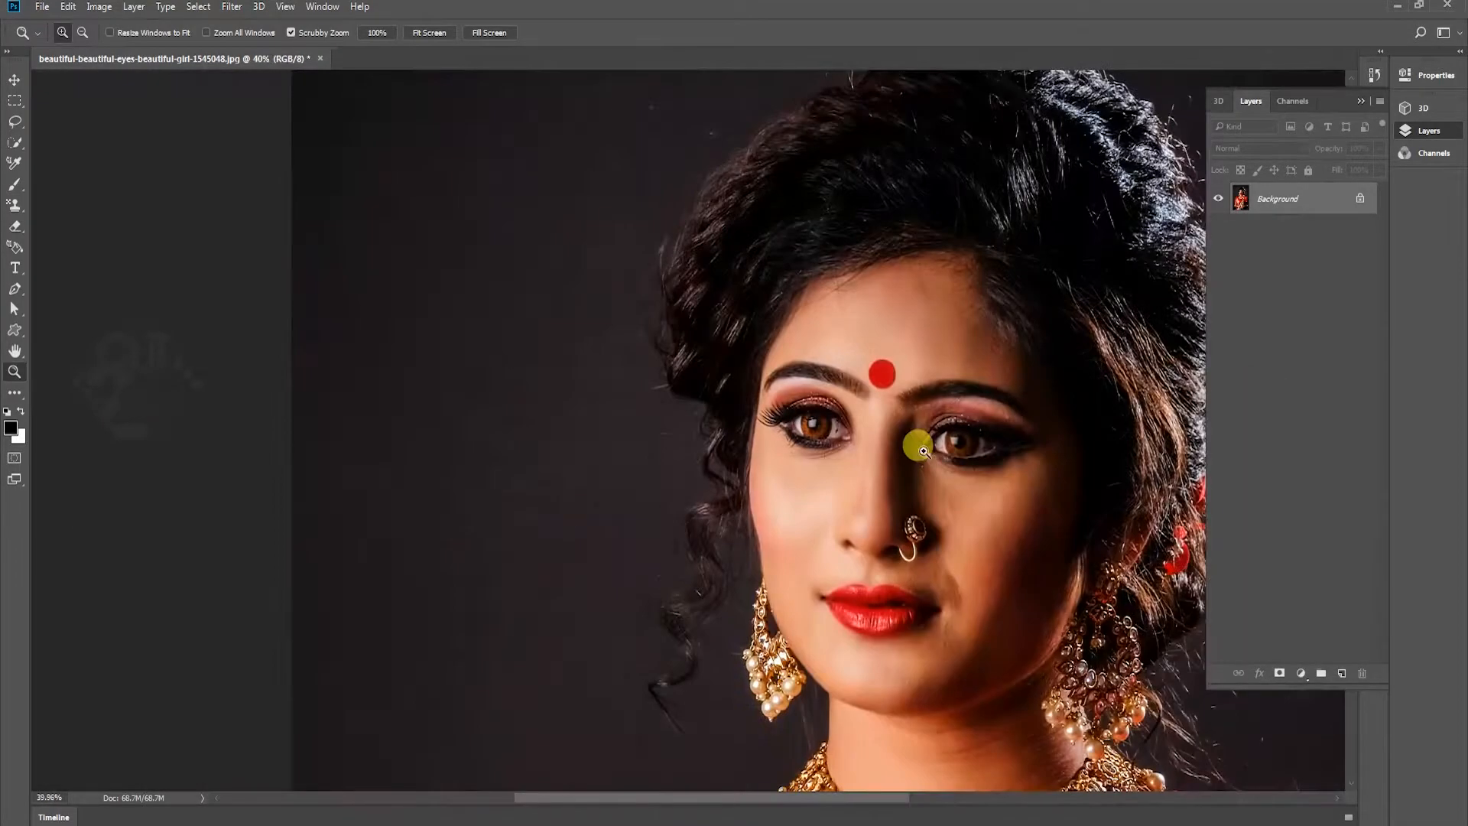
pyautogui.hotkey('ctrl', 'z')
pyautogui.hotkey('ctrl', '0')
pyautogui.moveTo(848, 195); pyautogui.dragTo(903, 183)
pyautogui.moveTo(494, 321); pyautogui.dragTo(575, 267)
pyautogui.rightClick(564, 362)
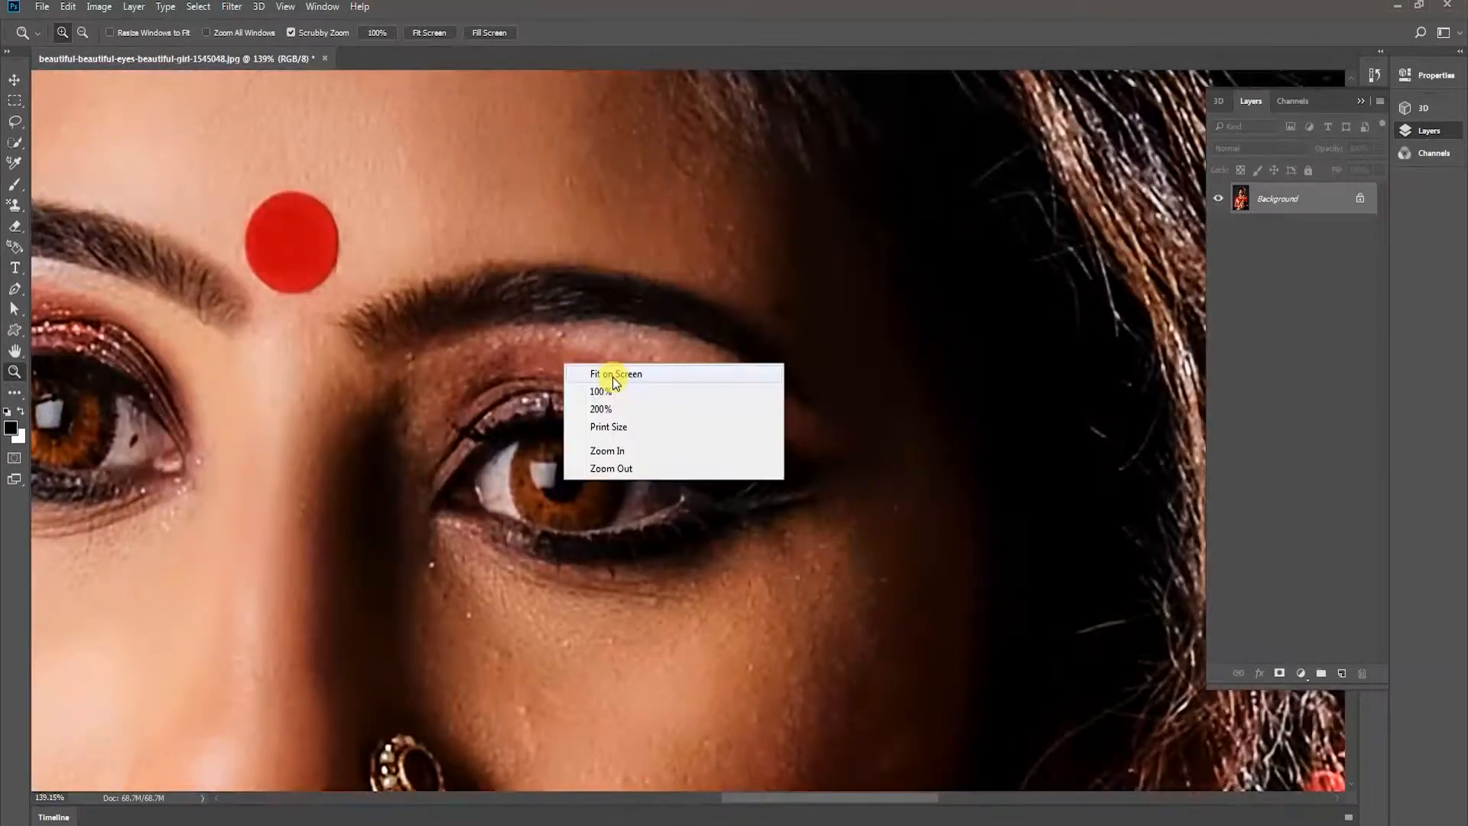
pyautogui.click(614, 375)
pyautogui.moveTo(662, 277); pyautogui.dragTo(822, 397)
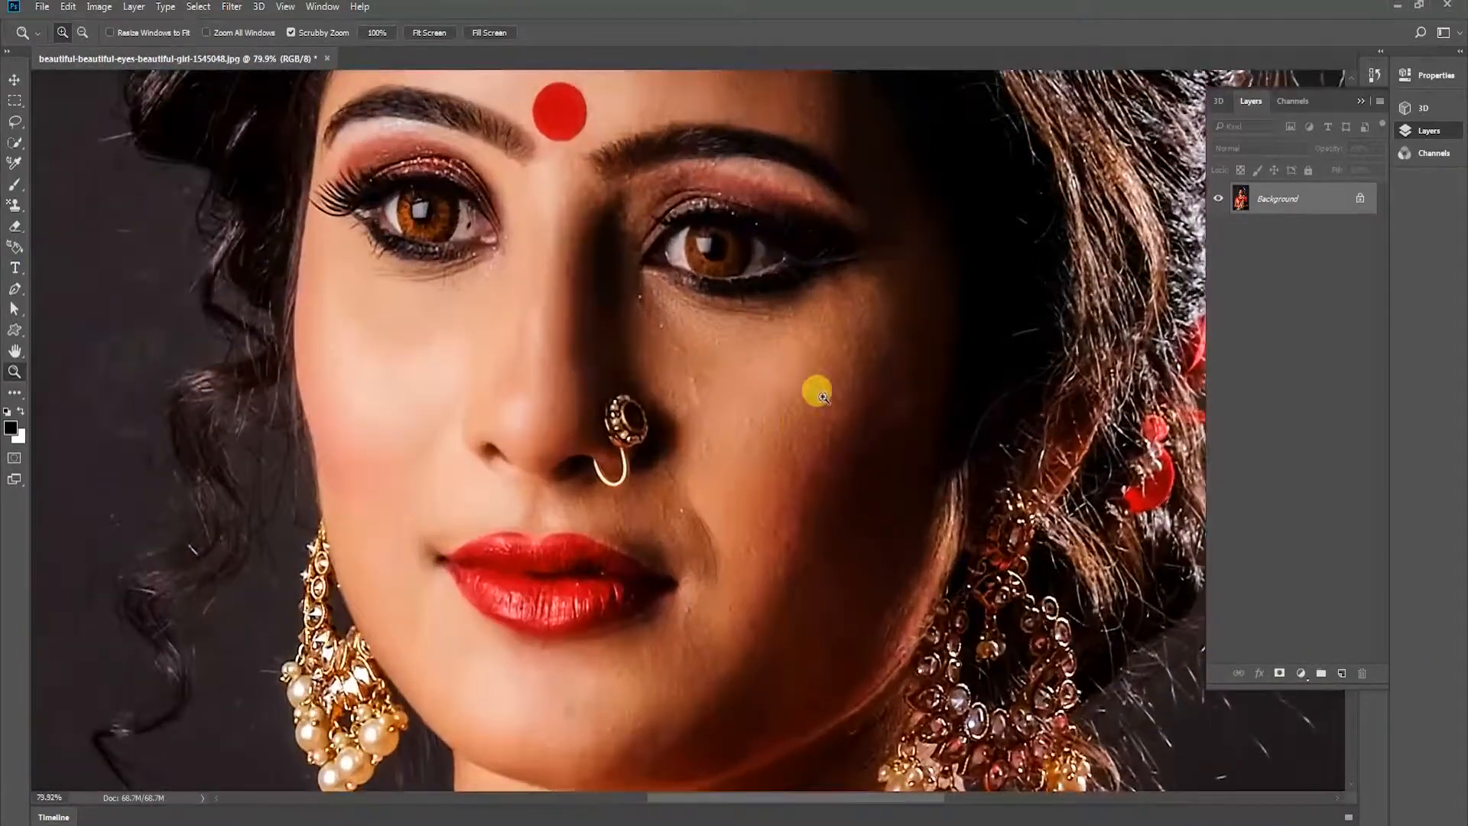
# Duplicate the Background layer and try smoothing the shaded cheek with the Smudge tool at 31% strength.
pyautogui.moveTo(1332, 214); pyautogui.dragTo(1342, 673)
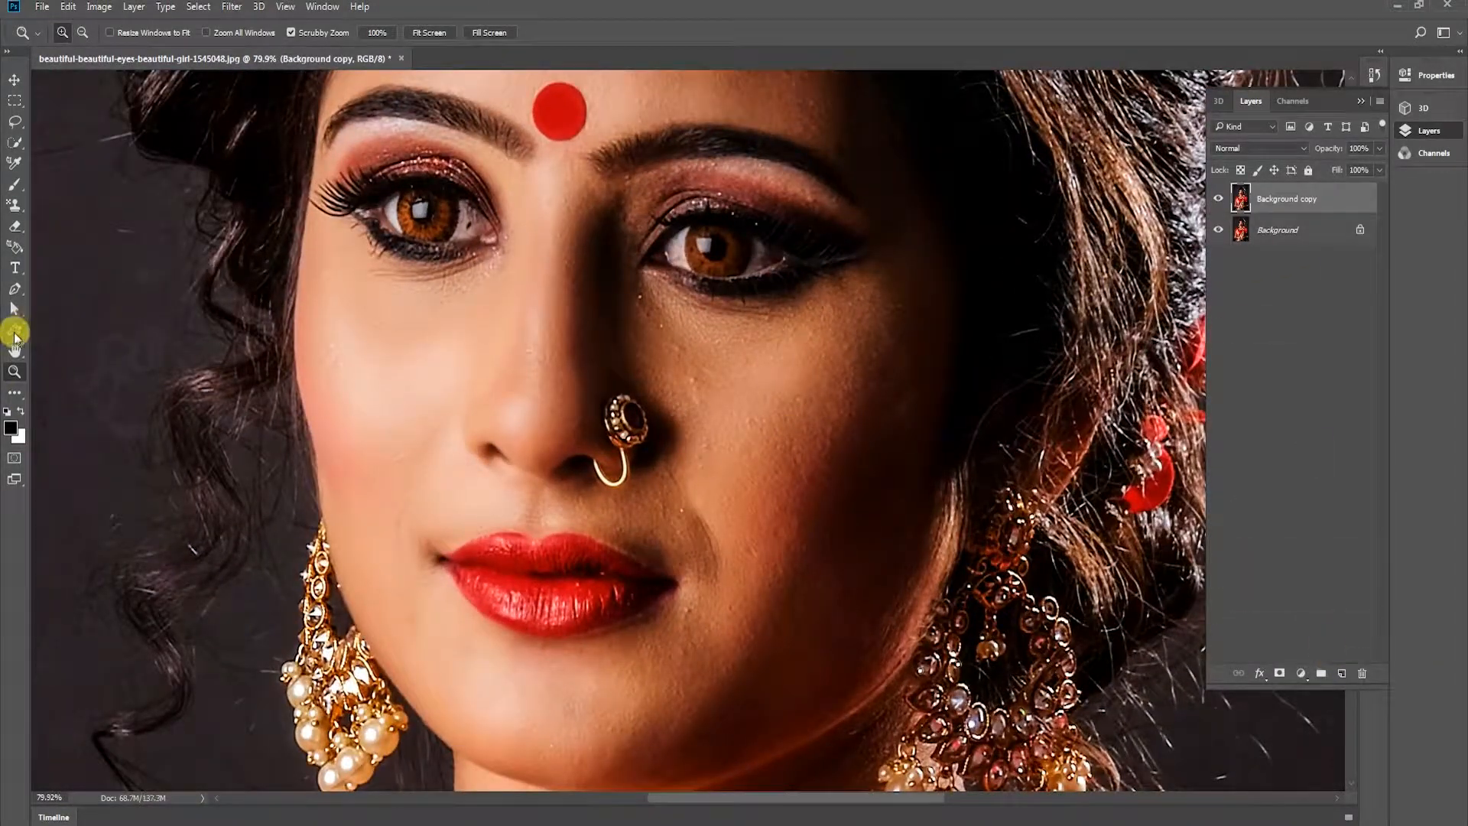
pyautogui.click(14, 392)
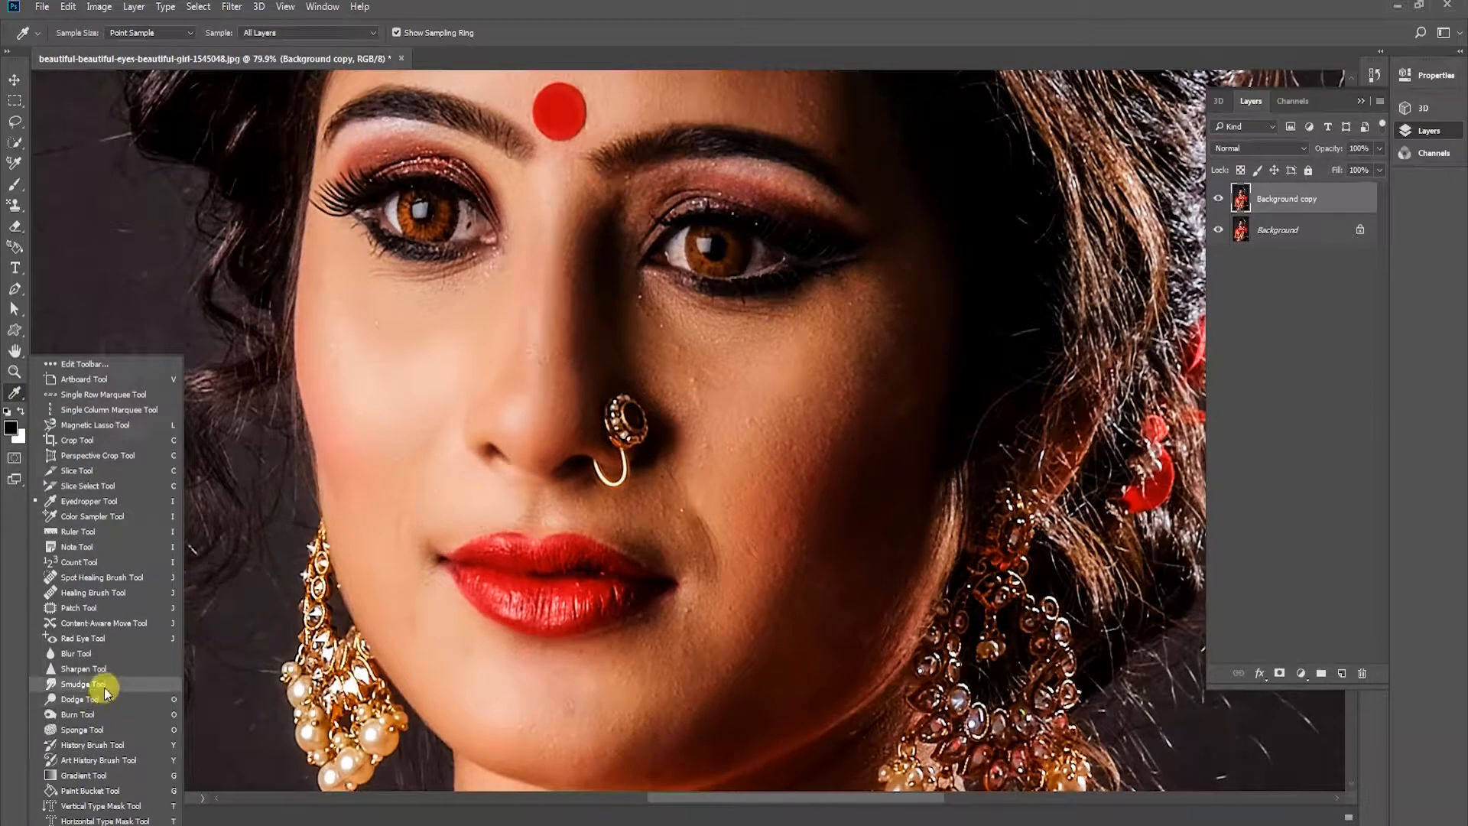
pyautogui.click(98, 690)
pyautogui.moveTo(778, 523)
pyautogui.mouseDown()
pyautogui.moveTo(765, 456)
pyautogui.moveTo(546, 200)
pyautogui.moveTo(624, 693)
pyautogui.moveTo(755, 520)
pyautogui.moveTo(659, 498)
pyautogui.mouseUp()
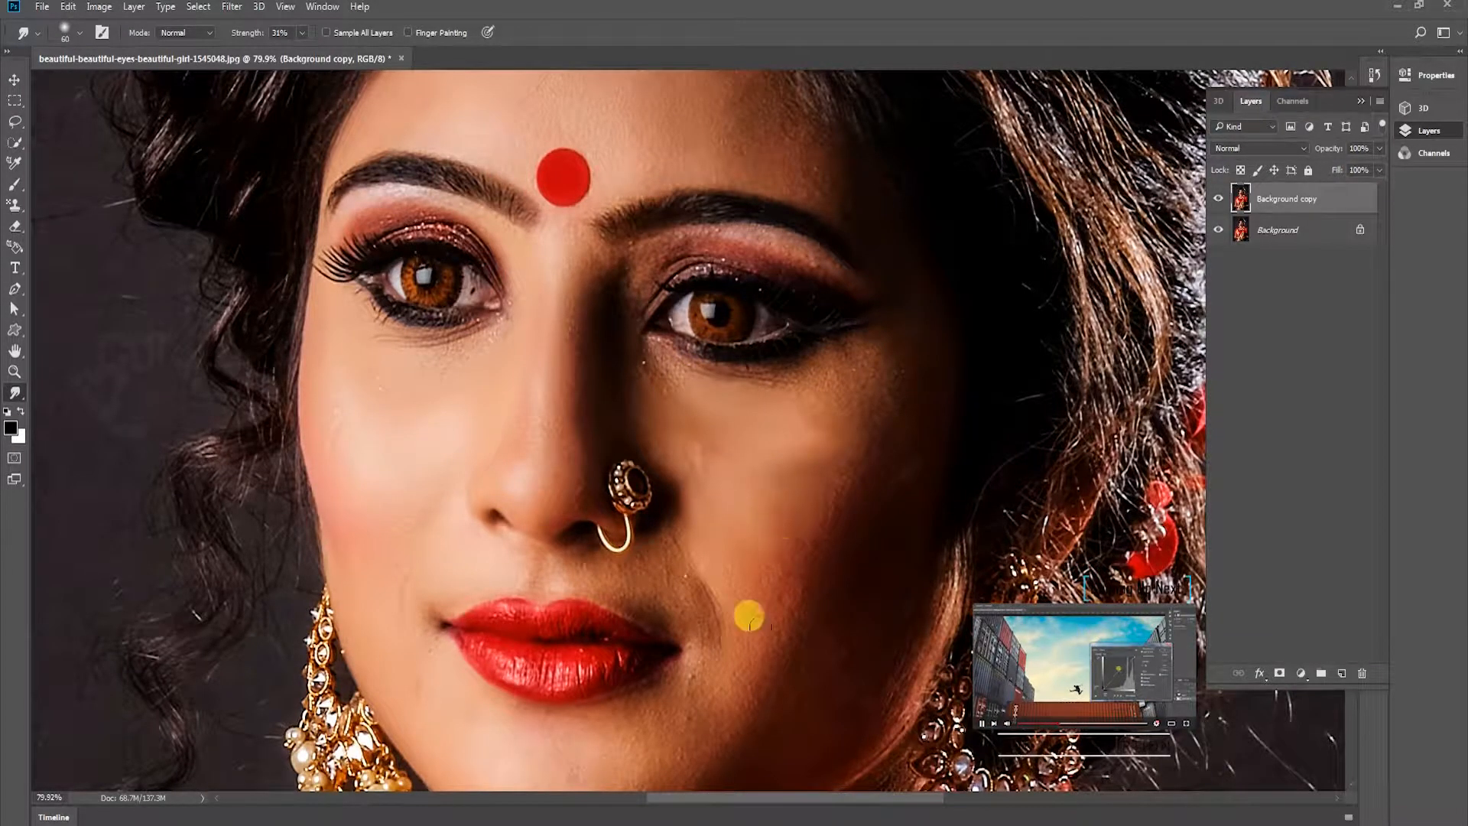
# Lower the Smudge strength to 11% and smooth the skin on the shaded cheek and around the mouth.
pyautogui.click(302, 32)
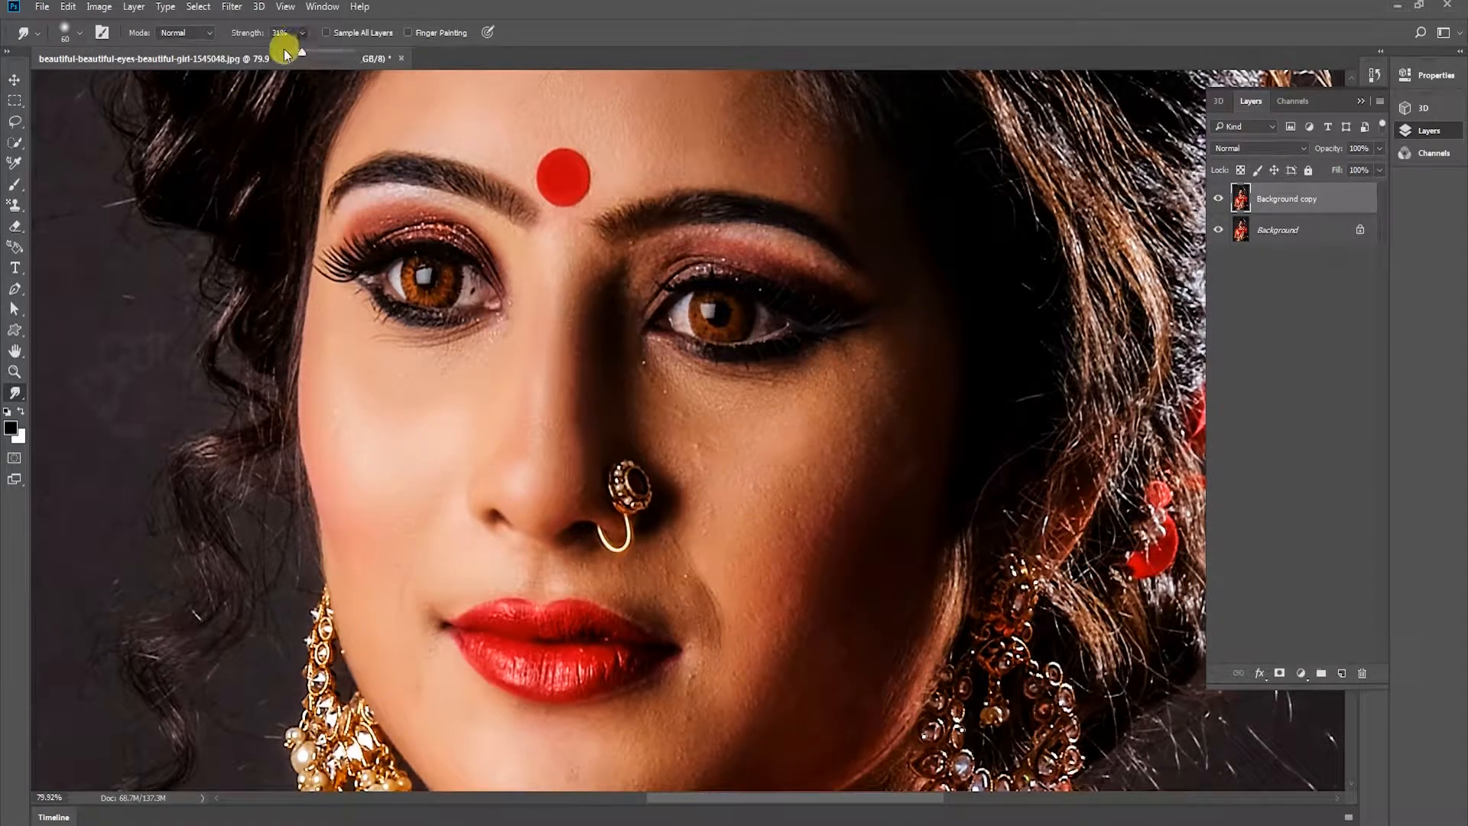
pyautogui.moveTo(838, 421)
pyautogui.mouseDown()
pyautogui.moveTo(877, 344)
pyautogui.moveTo(762, 406)
pyautogui.moveTo(751, 400)
pyautogui.moveTo(769, 393)
pyautogui.moveTo(698, 381)
pyautogui.moveTo(655, 349)
pyautogui.moveTo(741, 407)
pyautogui.moveTo(648, 399)
pyautogui.mouseUp()
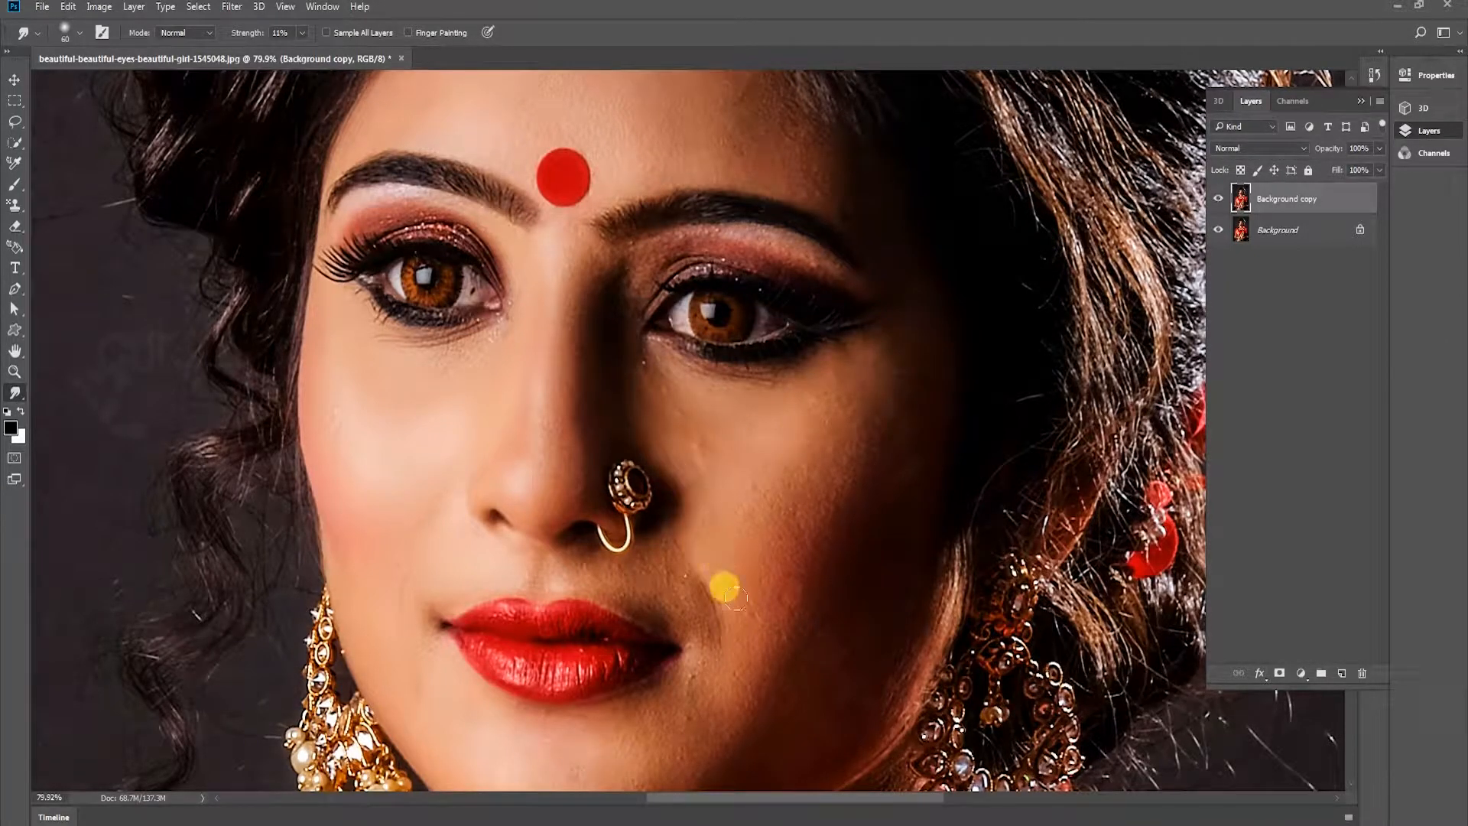
pyautogui.moveTo(737, 598)
pyautogui.mouseDown()
pyautogui.moveTo(772, 601)
pyautogui.moveTo(799, 532)
pyautogui.moveTo(740, 496)
pyautogui.mouseUp()
pyautogui.moveTo(782, 543)
pyautogui.mouseDown()
pyautogui.moveTo(870, 405)
pyautogui.moveTo(824, 412)
pyautogui.moveTo(849, 401)
pyautogui.moveTo(823, 437)
pyautogui.moveTo(802, 552)
pyautogui.moveTo(744, 677)
pyautogui.moveTo(655, 546)
pyautogui.moveTo(611, 583)
pyautogui.moveTo(587, 563)
pyautogui.moveTo(642, 598)
pyautogui.moveTo(615, 572)
pyautogui.moveTo(539, 581)
pyautogui.mouseUp()
pyautogui.moveTo(501, 715)
pyautogui.mouseDown()
pyautogui.moveTo(520, 738)
pyautogui.moveTo(622, 700)
pyautogui.moveTo(616, 715)
pyautogui.moveTo(711, 668)
pyautogui.mouseUp()
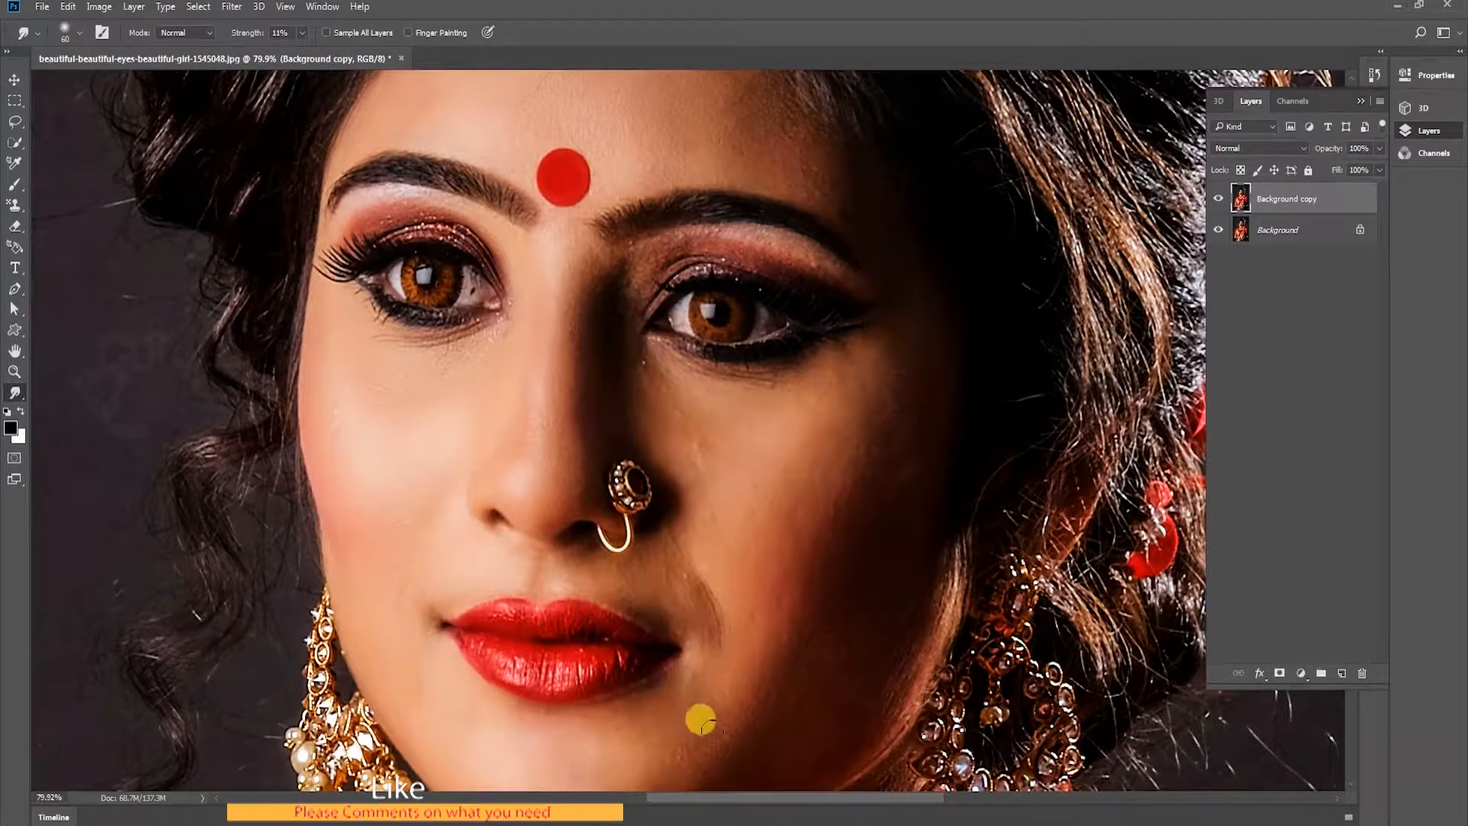
# Smudge the skin smooth on the chin and along the lit side of the jaw.
pyautogui.scroll(-3, 701, 721)
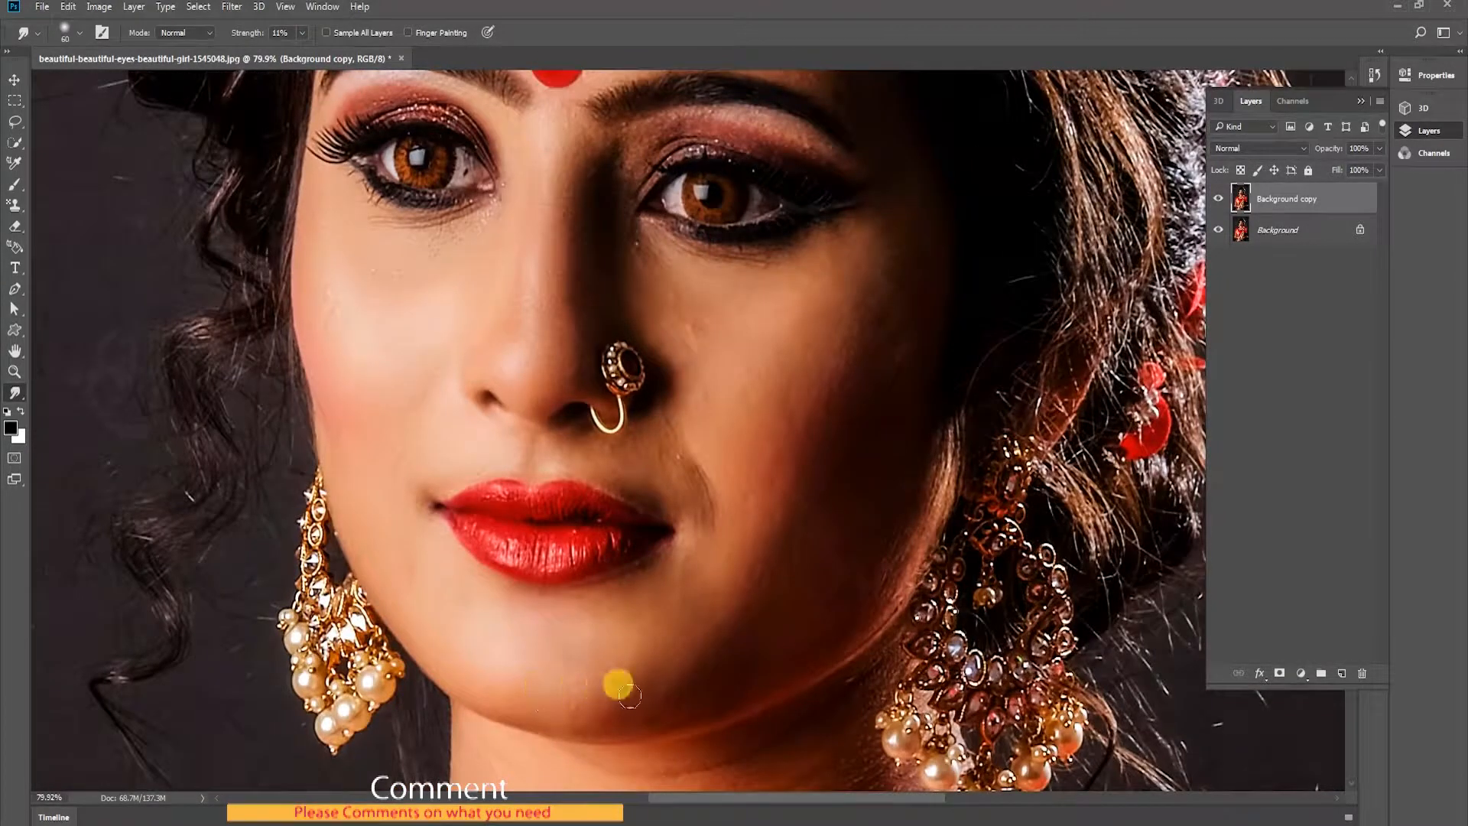
pyautogui.moveTo(629, 694)
pyautogui.mouseDown()
pyautogui.moveTo(735, 691)
pyautogui.moveTo(680, 676)
pyautogui.moveTo(812, 643)
pyautogui.moveTo(868, 599)
pyautogui.moveTo(756, 653)
pyautogui.moveTo(863, 537)
pyautogui.moveTo(799, 594)
pyautogui.moveTo(816, 507)
pyautogui.moveTo(727, 637)
pyautogui.moveTo(761, 641)
pyautogui.moveTo(826, 592)
pyautogui.moveTo(859, 526)
pyautogui.moveTo(924, 306)
pyautogui.moveTo(903, 317)
pyautogui.moveTo(904, 226)
pyautogui.moveTo(880, 399)
pyautogui.moveTo(879, 297)
pyautogui.moveTo(790, 478)
pyautogui.moveTo(866, 380)
pyautogui.moveTo(782, 530)
pyautogui.moveTo(819, 546)
pyautogui.moveTo(632, 668)
pyautogui.mouseUp()
pyautogui.moveTo(424, 478)
pyautogui.mouseDown()
pyautogui.moveTo(489, 589)
pyautogui.moveTo(469, 639)
pyautogui.mouseUp()
# Smooth the skin on the lit cheek, nose and forehead with the Smudge tool.
pyautogui.moveTo(435, 496); pyautogui.dragTo(444, 380)
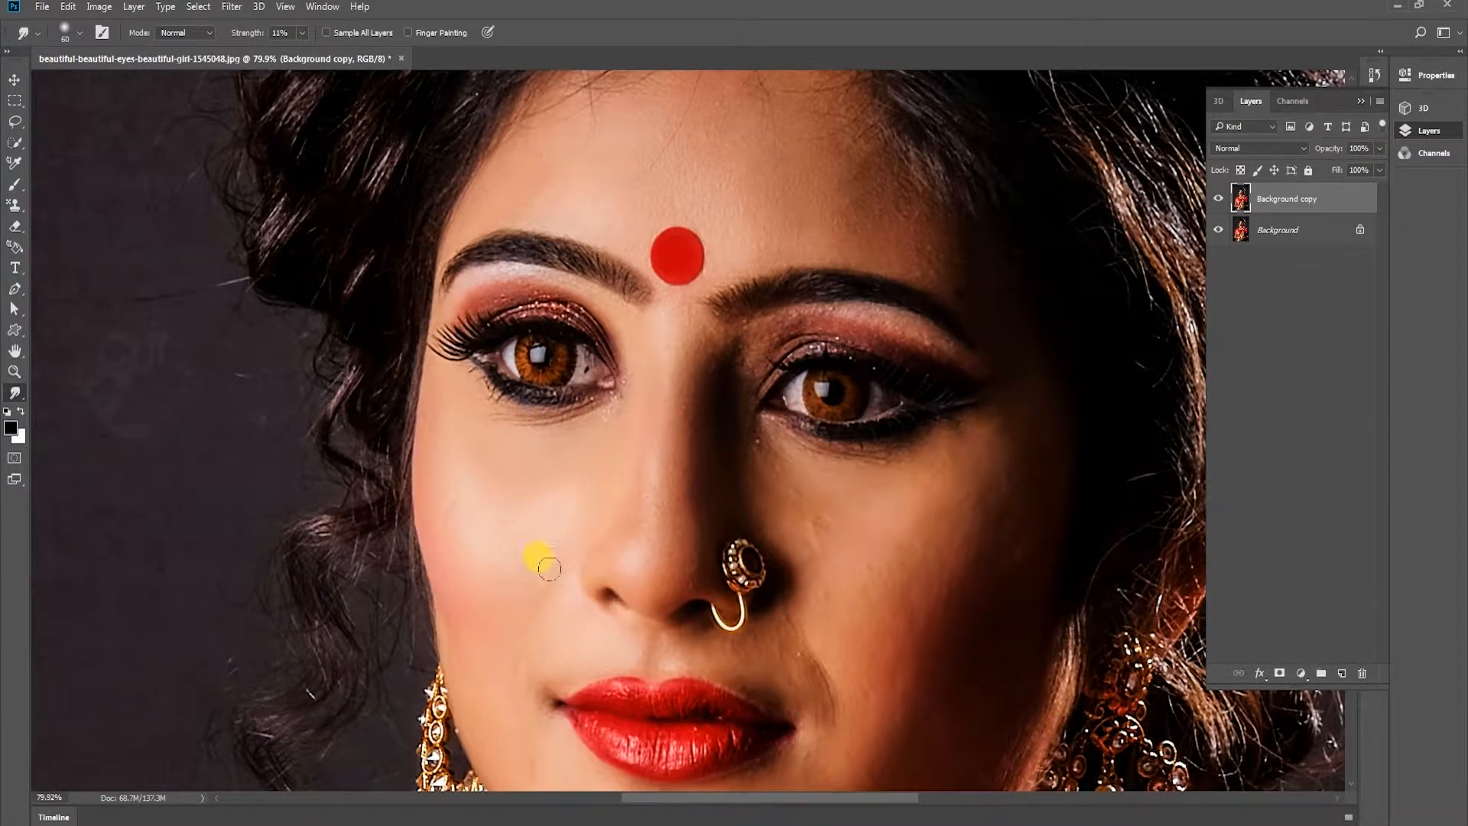
pyautogui.moveTo(618, 505); pyautogui.dragTo(572, 765)
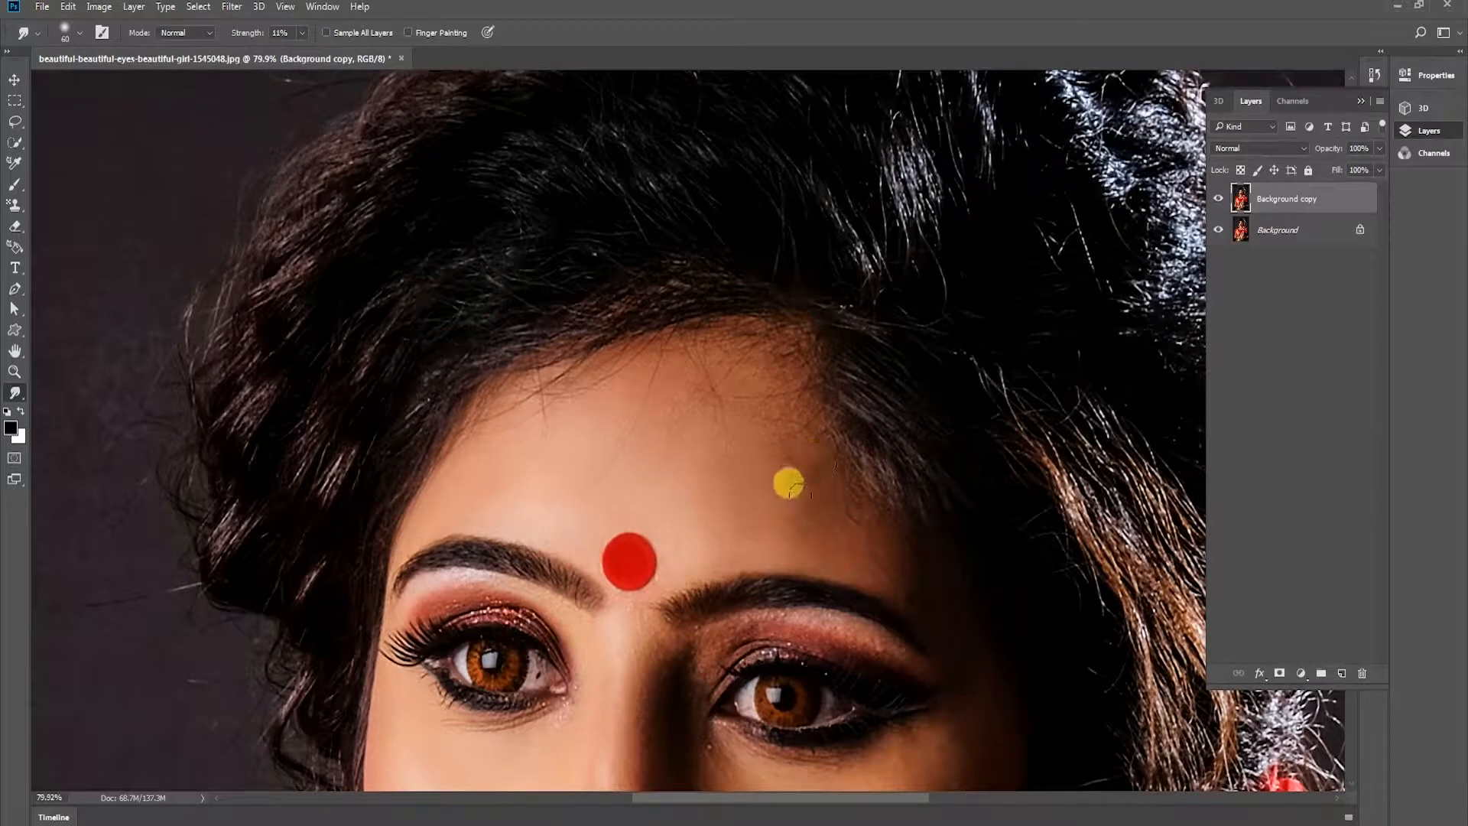
pyautogui.scroll(-3, 776, 526)
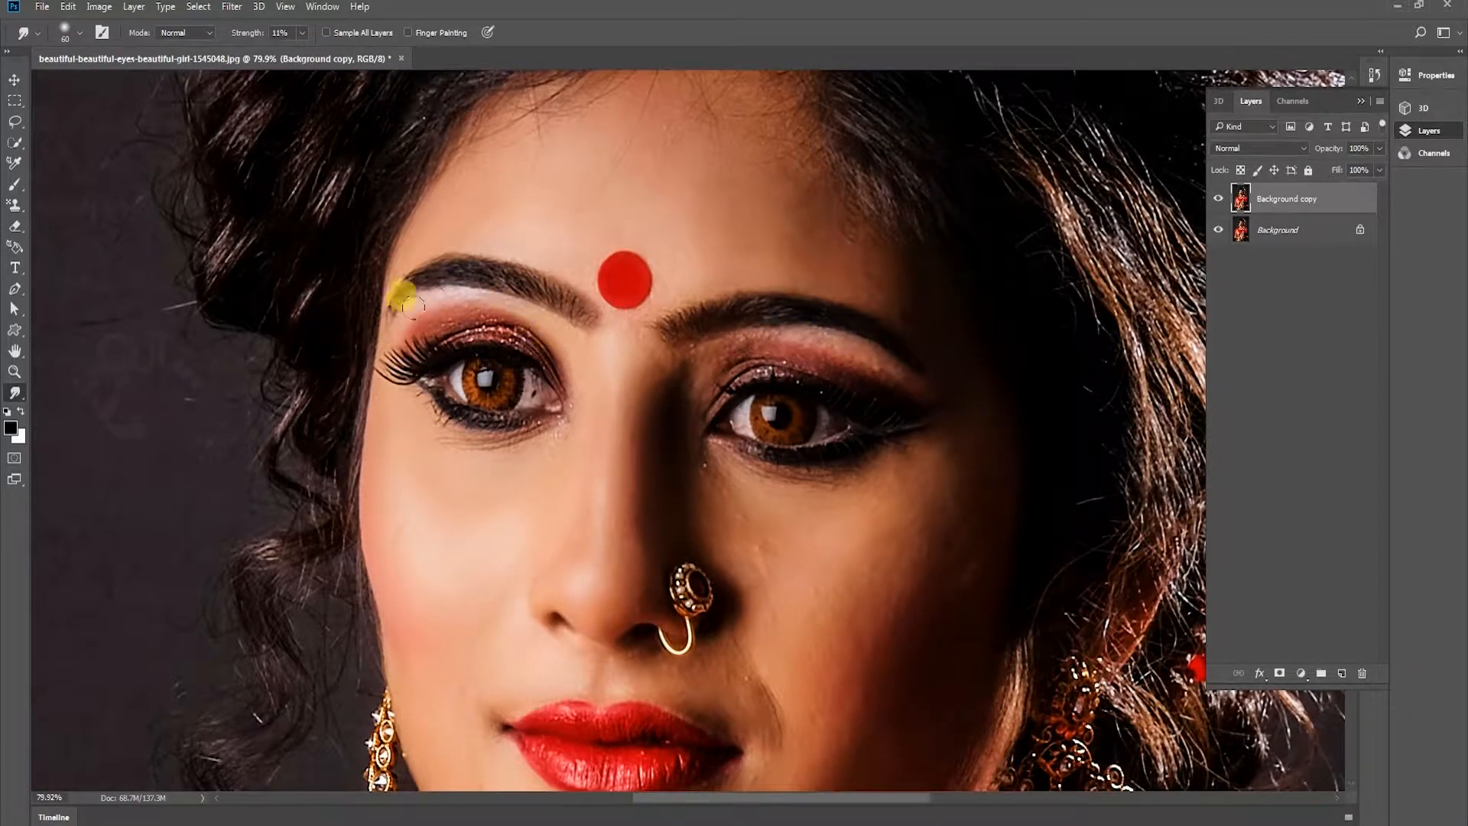
# Inspect the smoothed face up close and in the full portrait.
pyautogui.press('z')
pyautogui.moveTo(613, 381); pyautogui.dragTo(474, 393)
pyautogui.rightClick(657, 469)
pyautogui.click(677, 483)
pyautogui.moveTo(694, 296); pyautogui.dragTo(803, 271)
pyautogui.rightClick(722, 323)
pyautogui.click(735, 334)
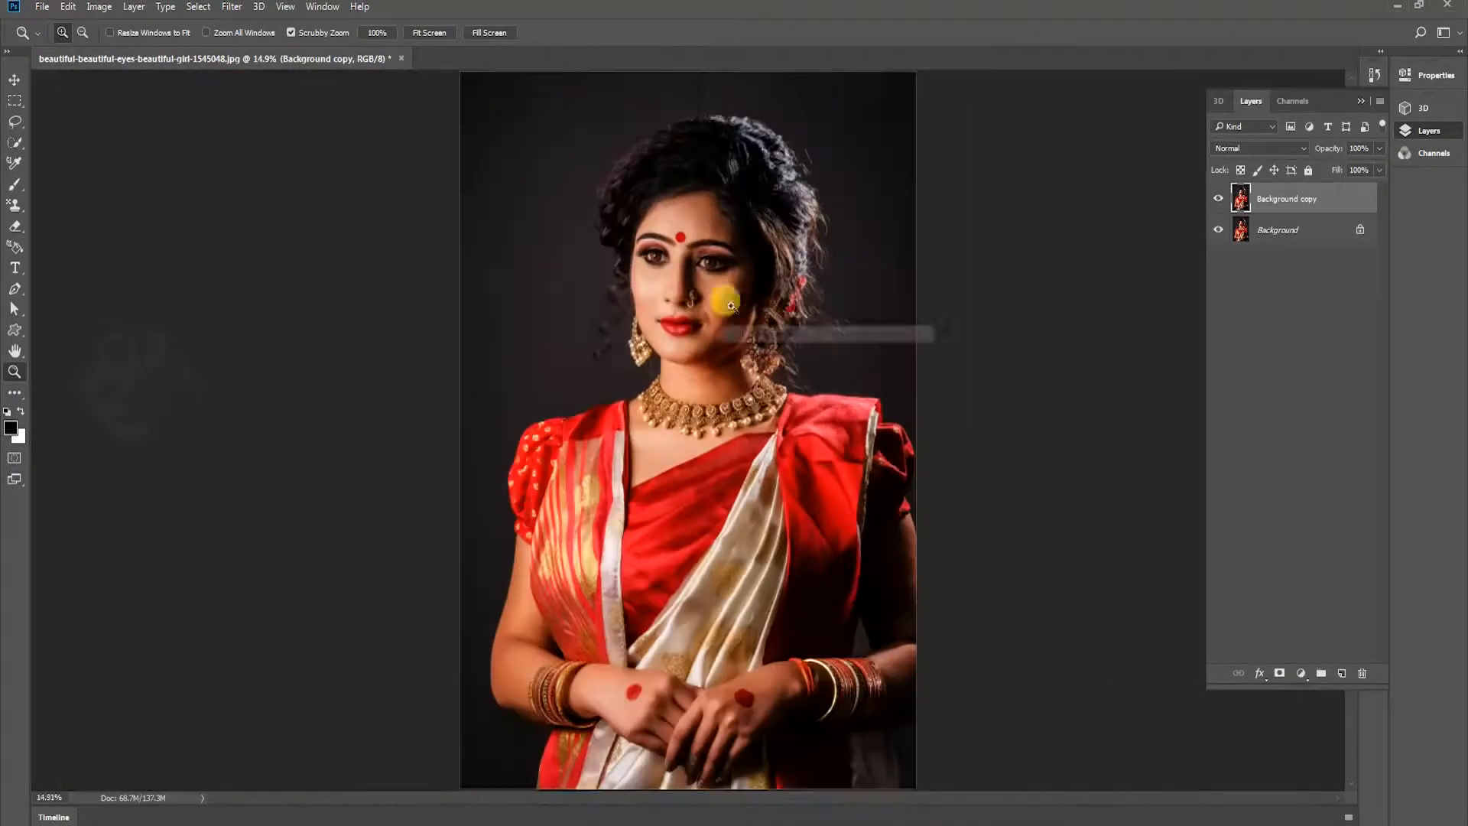
# Apply a slight Curves adjustment to the copied layer with a point at input 169 and output 167.
pyautogui.hotkey('ctrl', 'm')
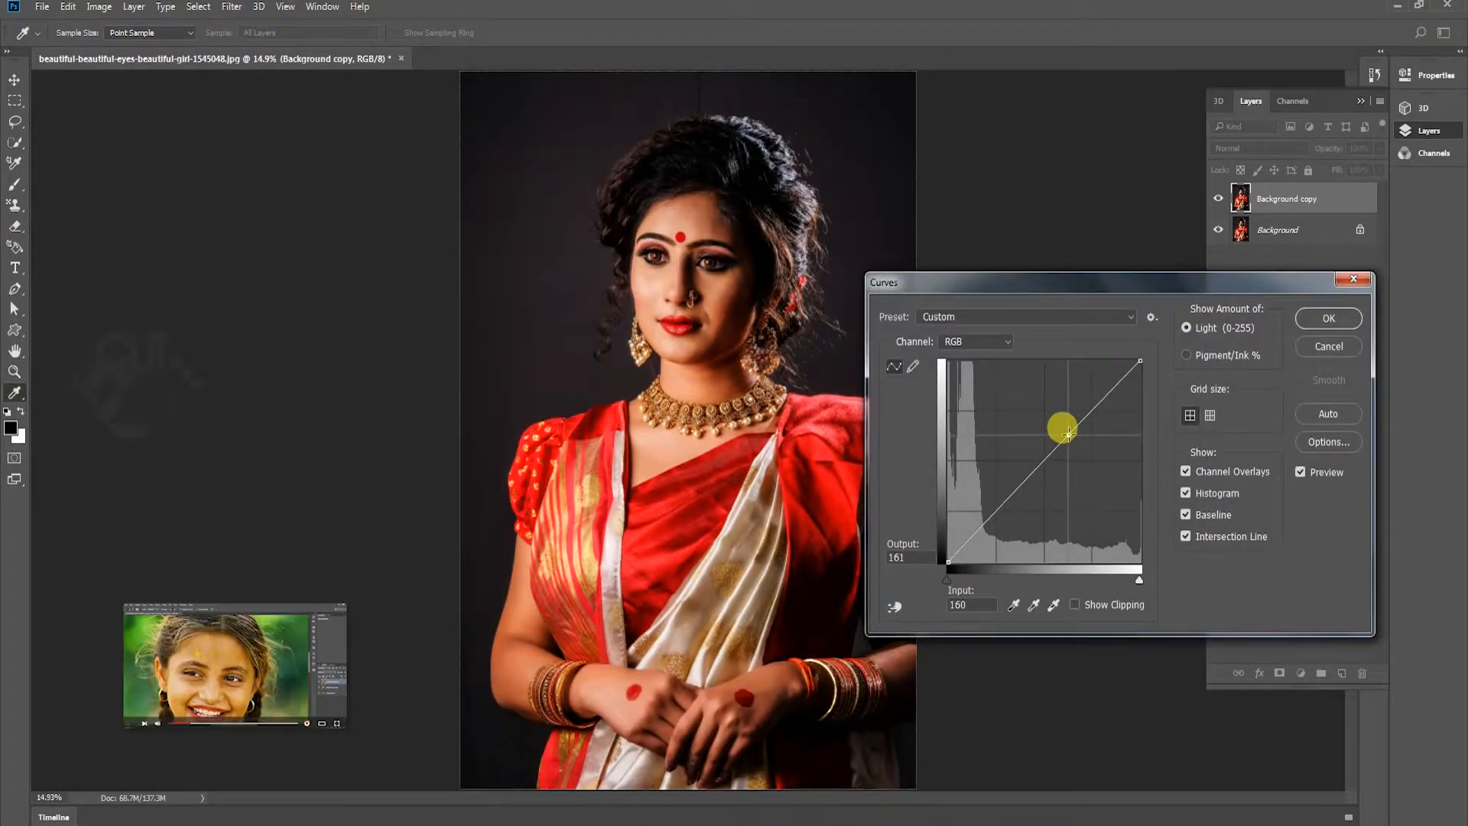
pyautogui.moveTo(1068, 423); pyautogui.dragTo(1075, 430)
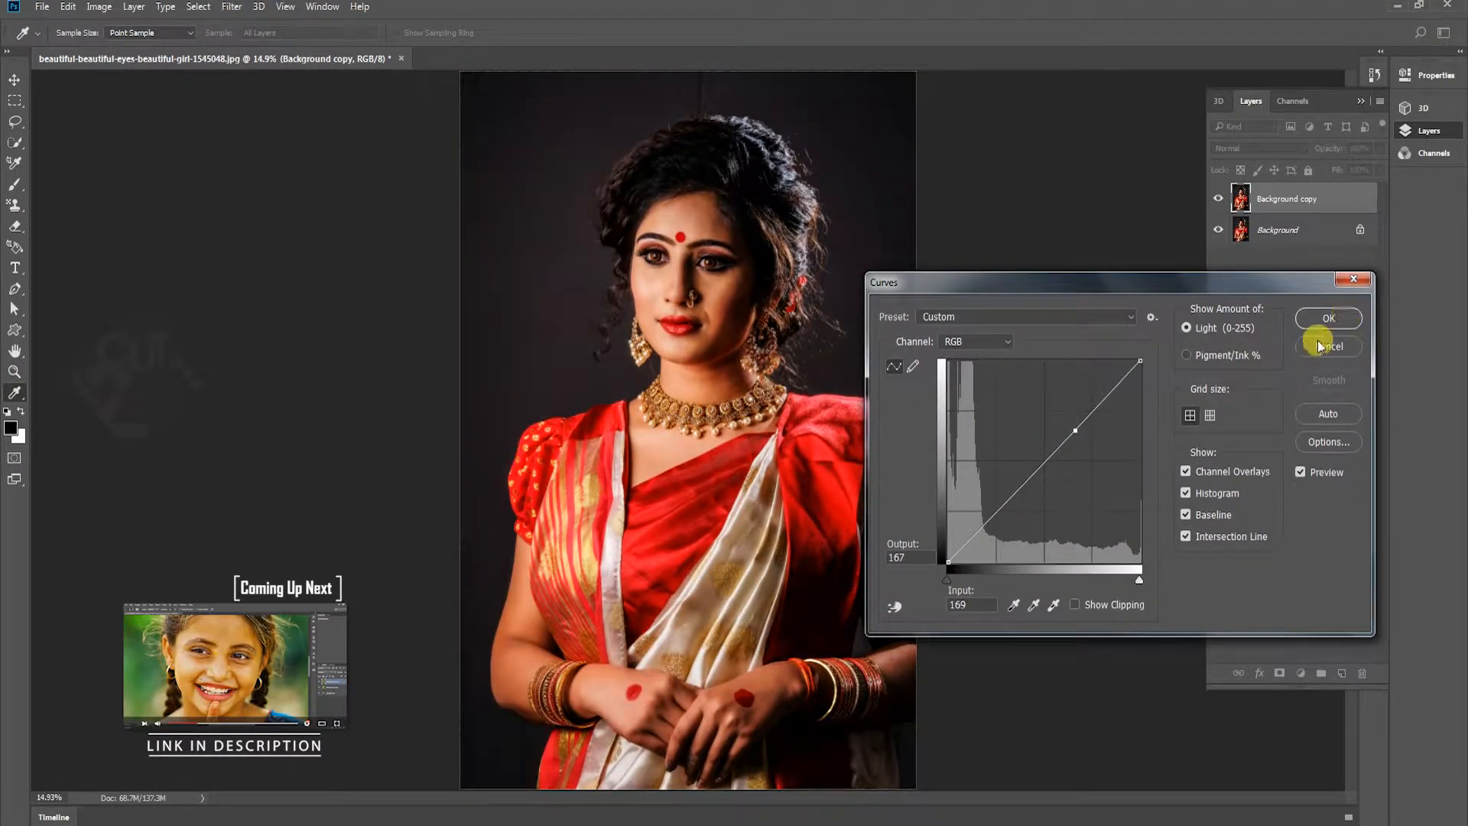
pyautogui.click(1335, 320)
# Merge the retouched copy and the original into a single Background layer.
pyautogui.rightClick(1223, 201)
pyautogui.click(1316, 371)
pyautogui.click(11, 79)
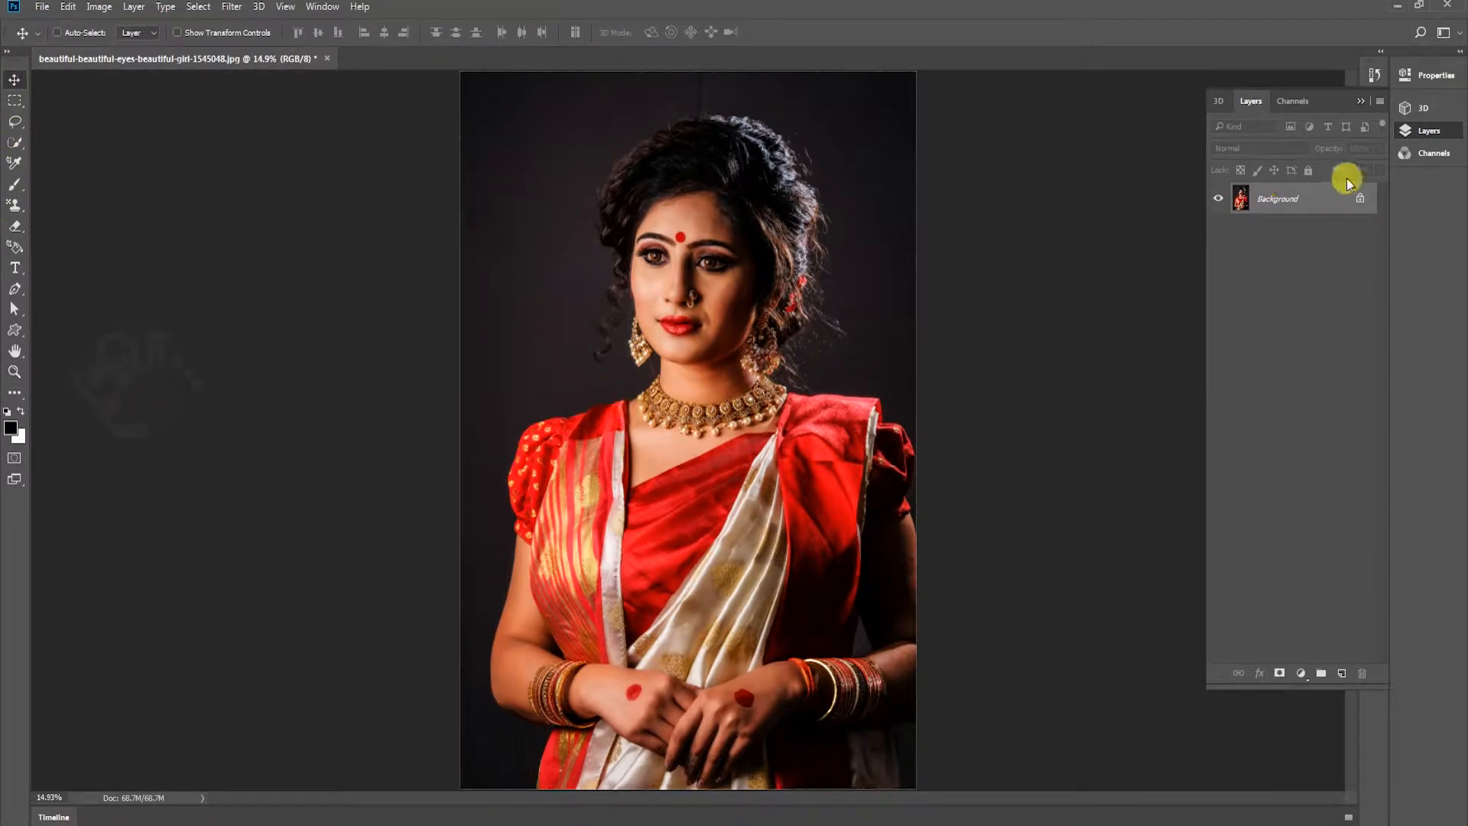
# Duplicate the Background layer and apply a Gaussian Blur with a 24.9-pixel radius to the copy.
pyautogui.moveTo(1348, 182); pyautogui.dragTo(1259, 663)
pyautogui.click(232, 6)
pyautogui.moveTo(398, 183)
pyautogui.click(471, 243)
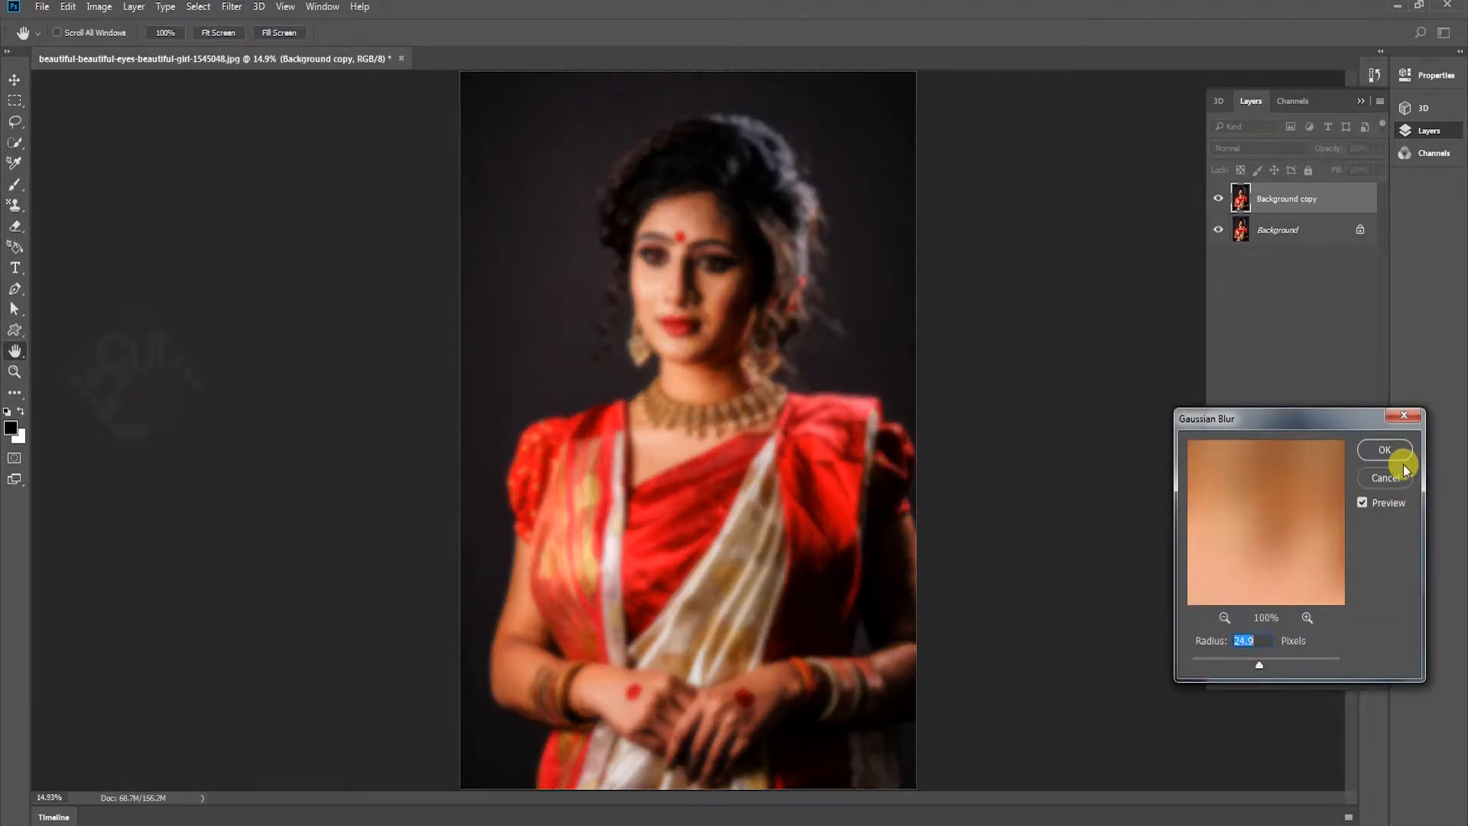
pyautogui.click(1402, 464)
# Add a layer mask to the blurred copy and paint black over the head, neck and upper chest to reveal them sharp.
pyautogui.click(1280, 673)
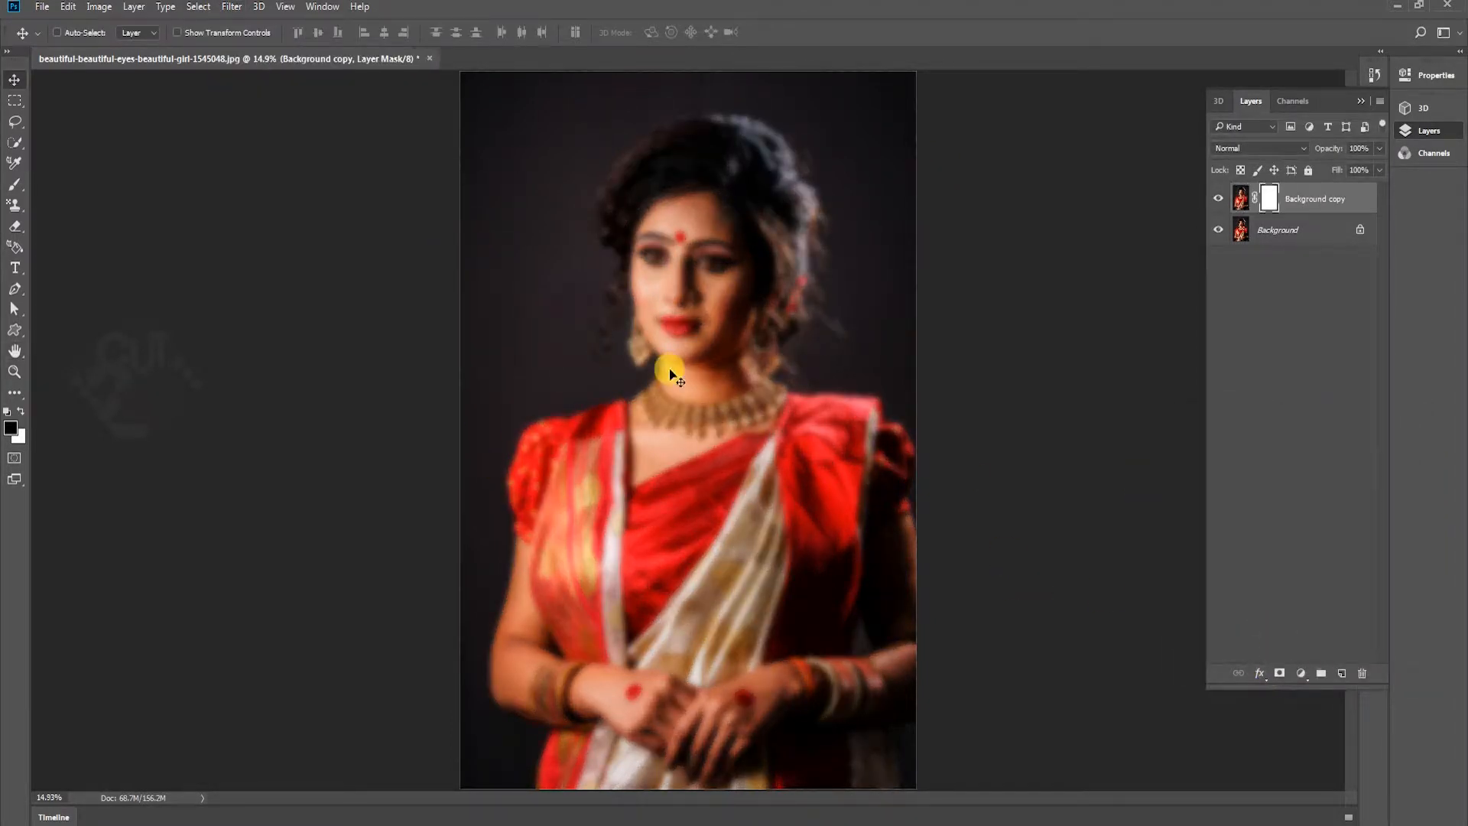
pyautogui.press('b')
pyautogui.moveTo(648, 165)
pyautogui.mouseDown()
pyautogui.moveTo(665, 382)
pyautogui.moveTo(578, 314)
pyautogui.mouseUp()
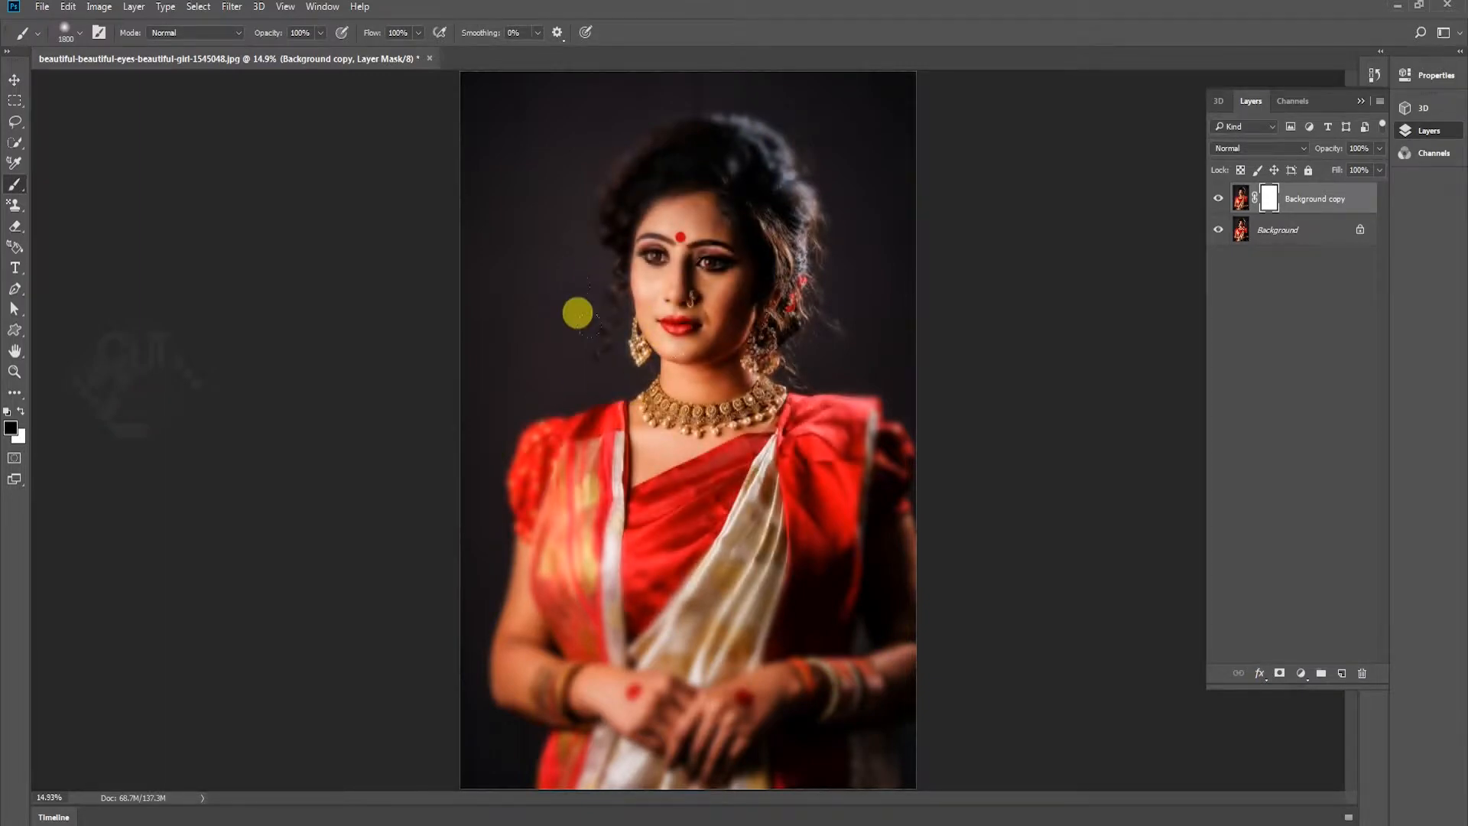
pyautogui.moveTo(699, 94)
pyautogui.mouseDown()
pyautogui.moveTo(706, 238)
pyautogui.moveTo(678, 249)
pyautogui.mouseUp()
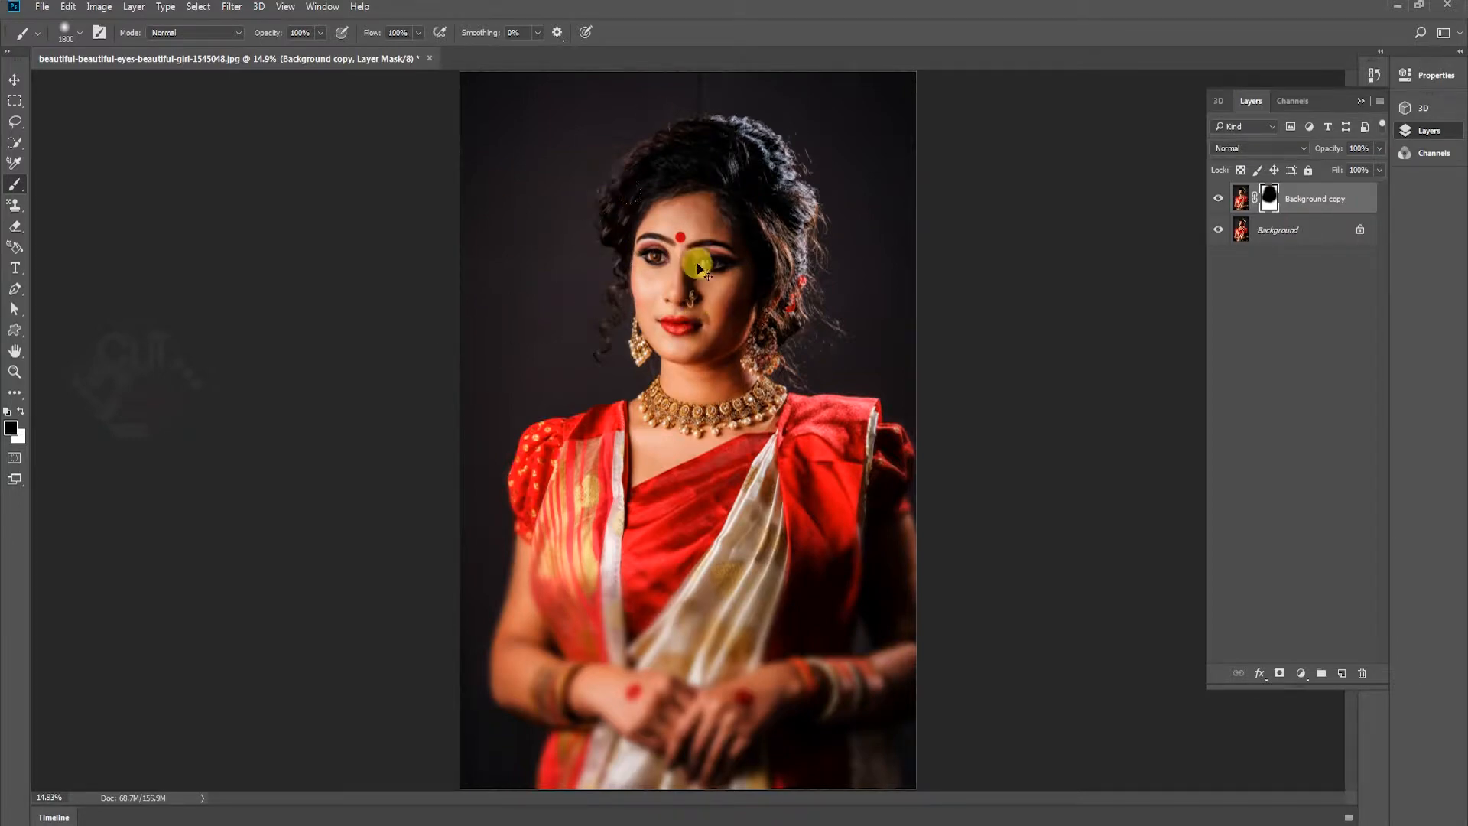
# Add the gold bokeh image as a new layer above the blurred copy and rotate it -90 degrees.
pyautogui.press('v')
pyautogui.hotkey('ctrl', 'shift', 'alt', 'e')
pyautogui.click(1222, 201)
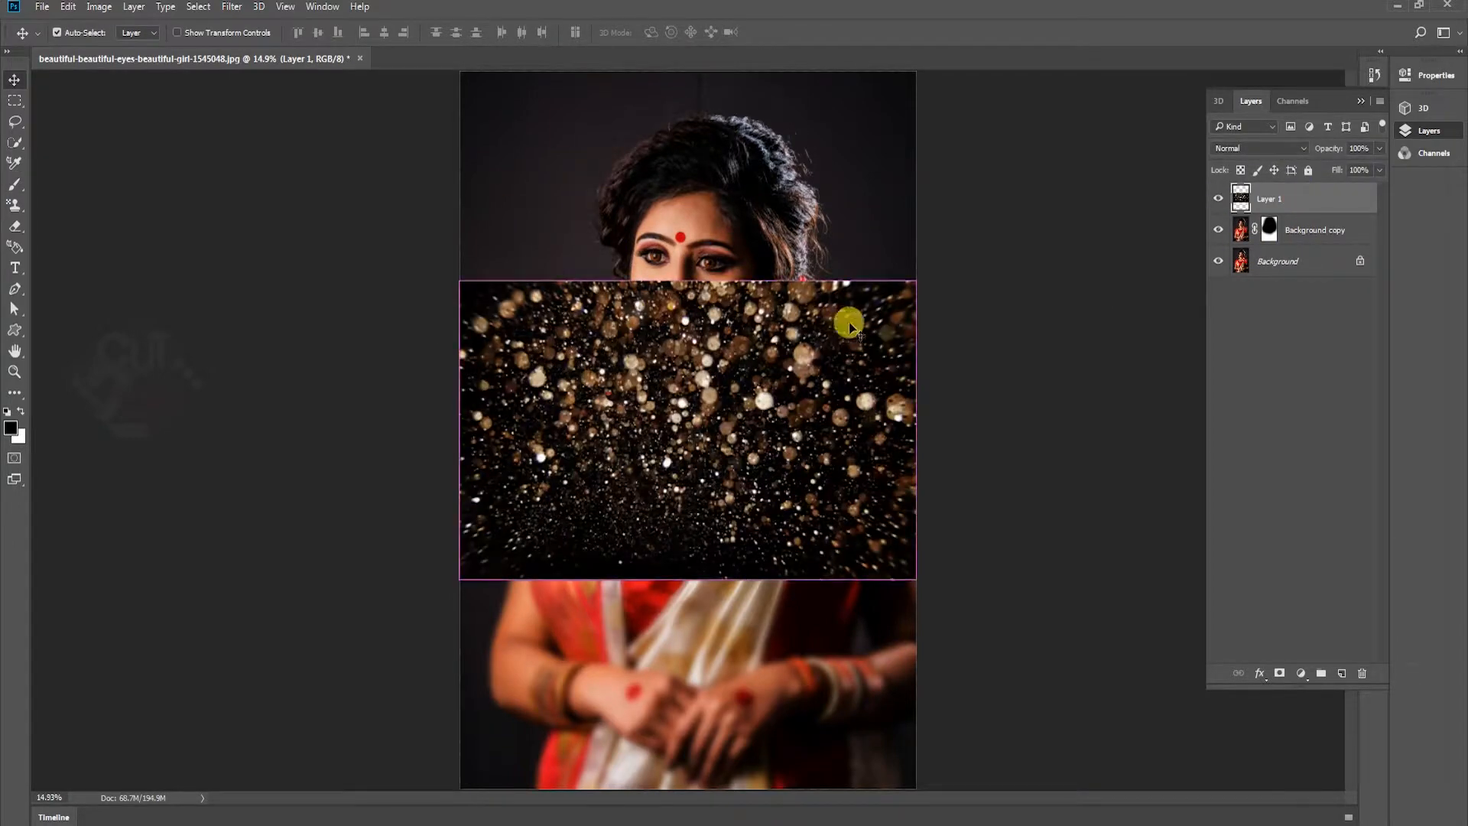
pyautogui.hotkey('ctrl', 't')
pyautogui.moveTo(992, 596); pyautogui.dragTo(770, 287)
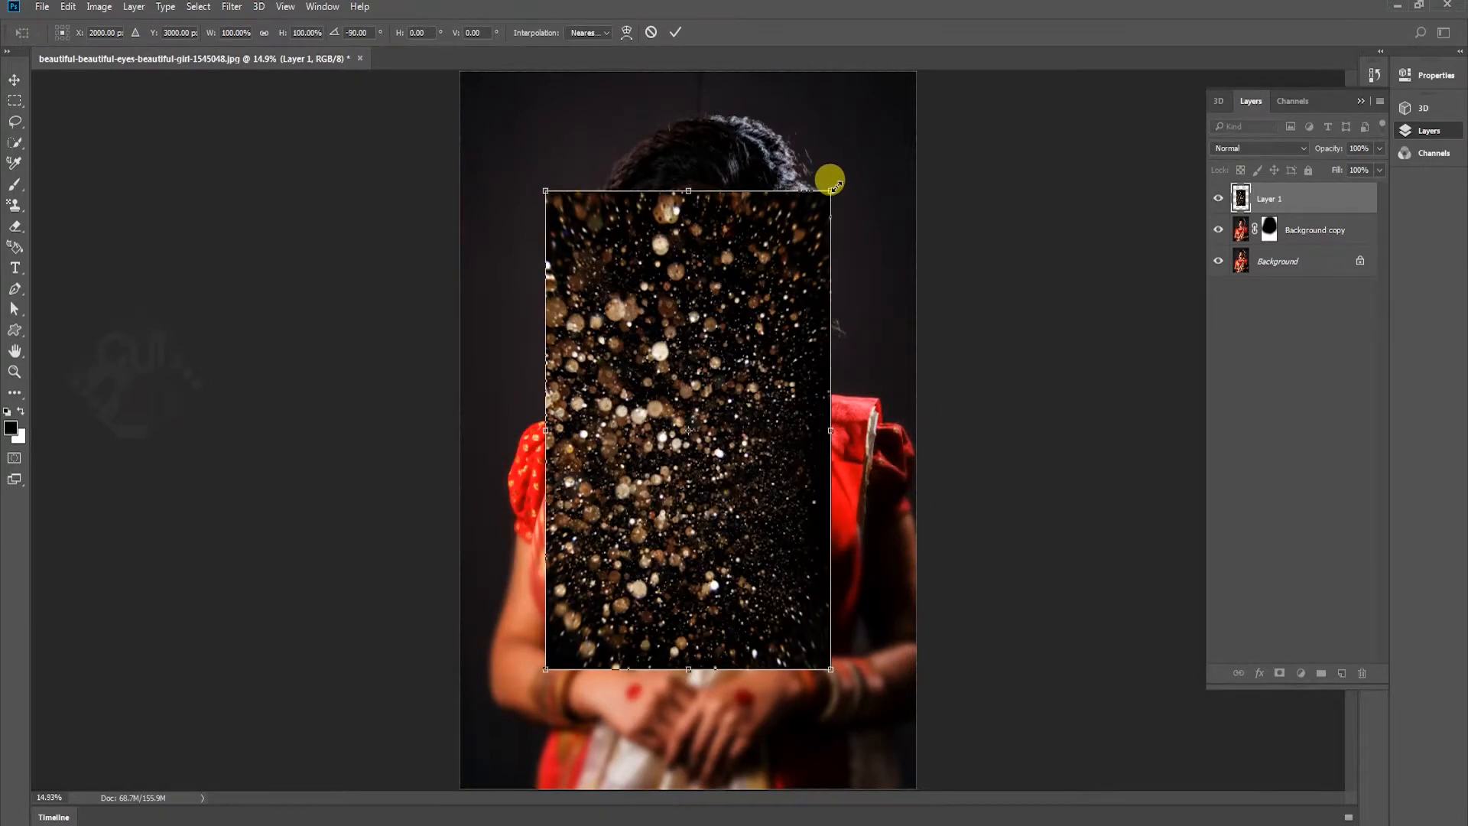
# Enlarge the bokeh layer to about 407% and position it so it covers the whole portrait.
pyautogui.moveTo(831, 183); pyautogui.dragTo(1162, 19)
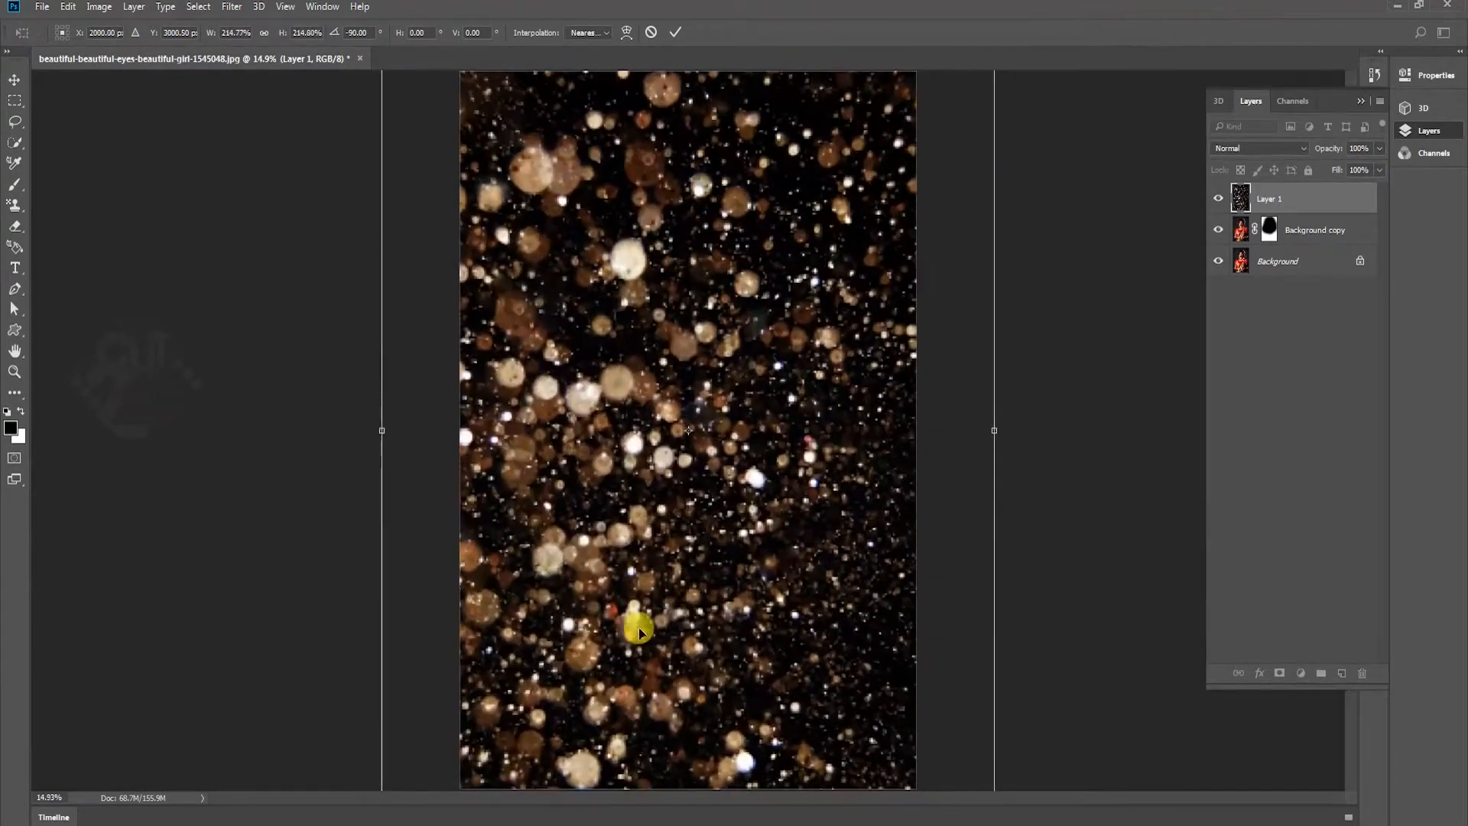
pyautogui.moveTo(640, 633); pyautogui.dragTo(554, 274)
pyautogui.moveTo(911, 585); pyautogui.dragTo(1425, 819)
pyautogui.moveTo(766, 457); pyautogui.dragTo(537, 230)
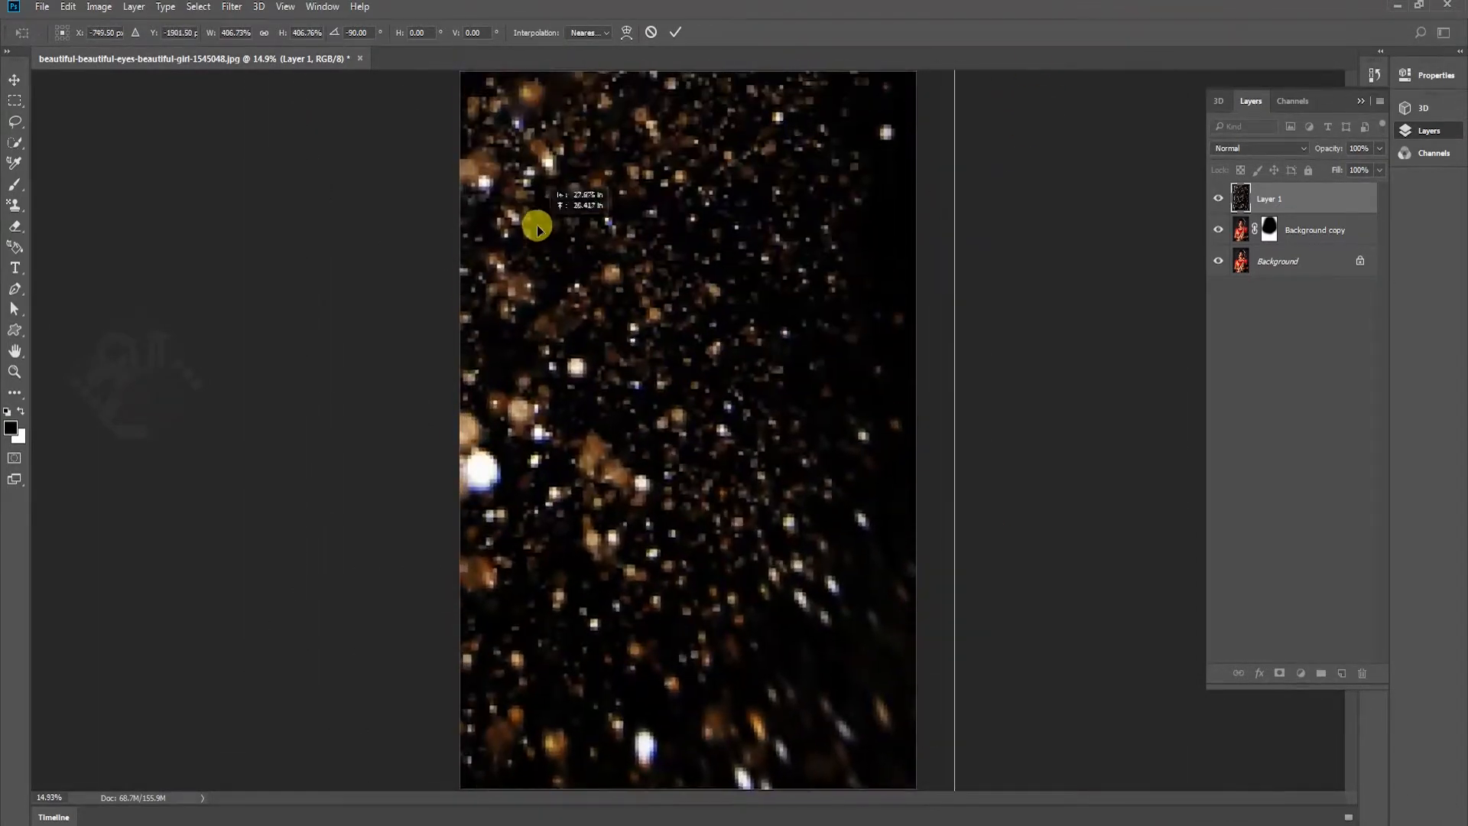
pyautogui.press('Return')
# Set the bokeh layer's blend mode to Screen and shift the lights across the portrait.
pyautogui.click(1260, 147)
pyautogui.click(1262, 298)
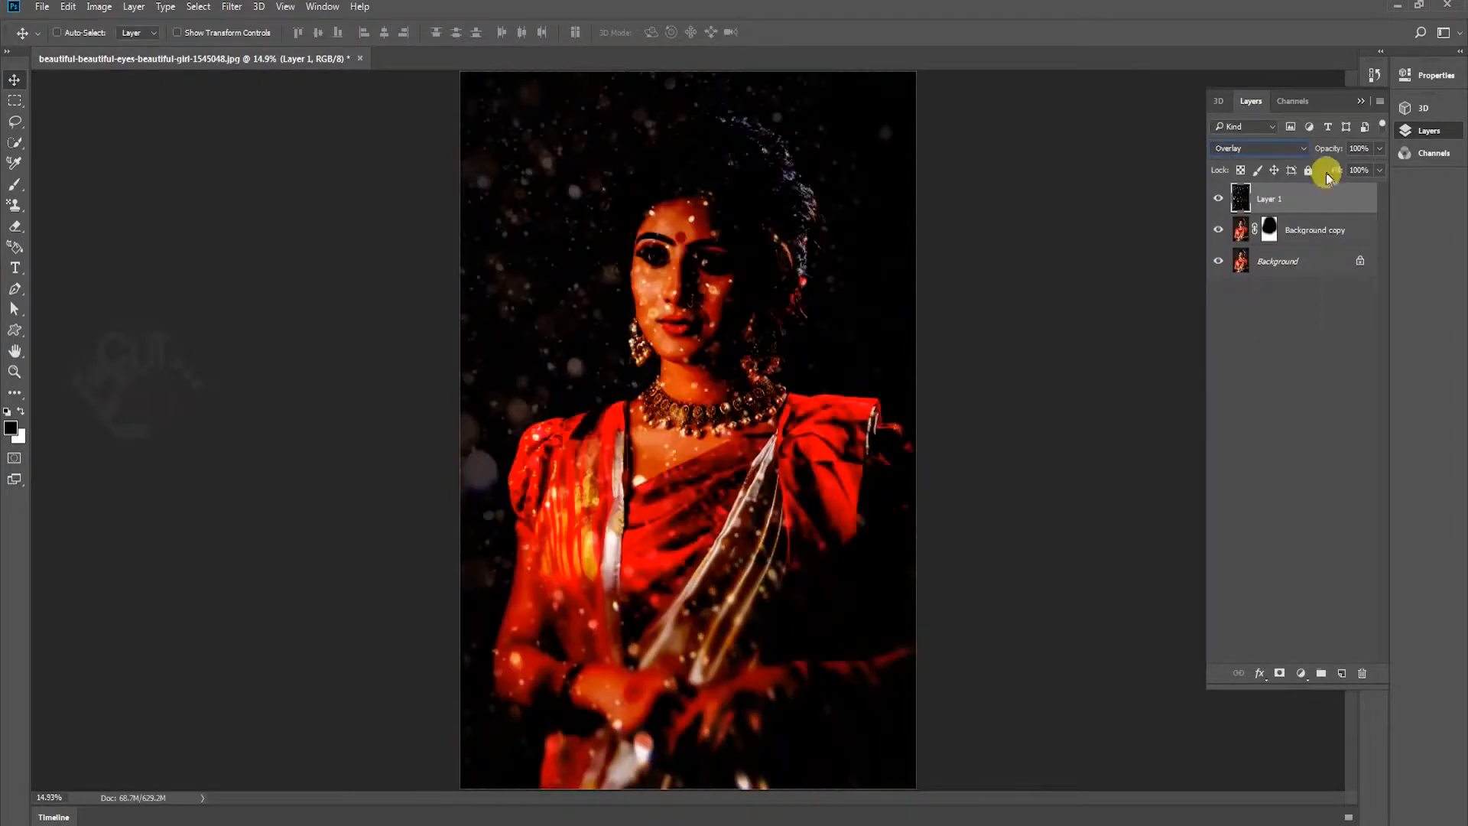
pyautogui.click(1260, 148)
pyautogui.click(1236, 253)
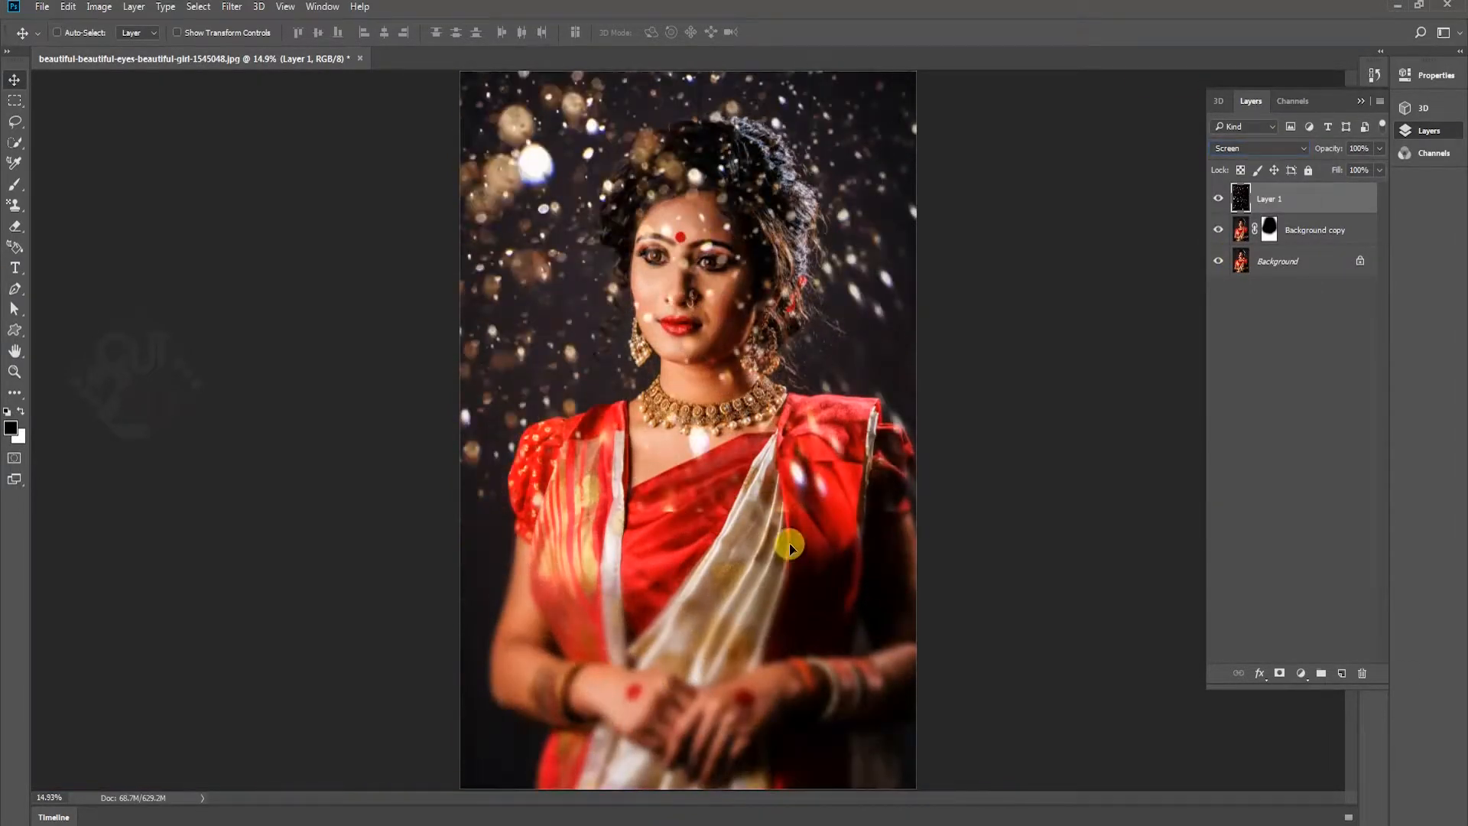
pyautogui.moveTo(790, 548); pyautogui.dragTo(739, 379)
pyautogui.moveTo(860, 396); pyautogui.dragTo(744, 331)
# Scale the bokeh layer up to about 169% and reposition it so large lights fall around the woman and her hands.
pyautogui.hotkey('ctrl', 't')
pyautogui.moveTo(892, 291); pyautogui.dragTo(1464, 822)
pyautogui.moveTo(747, 593); pyautogui.dragTo(875, 701)
pyautogui.moveTo(757, 290); pyautogui.dragTo(796, 623)
pyautogui.moveTo(772, 184); pyautogui.dragTo(814, 376)
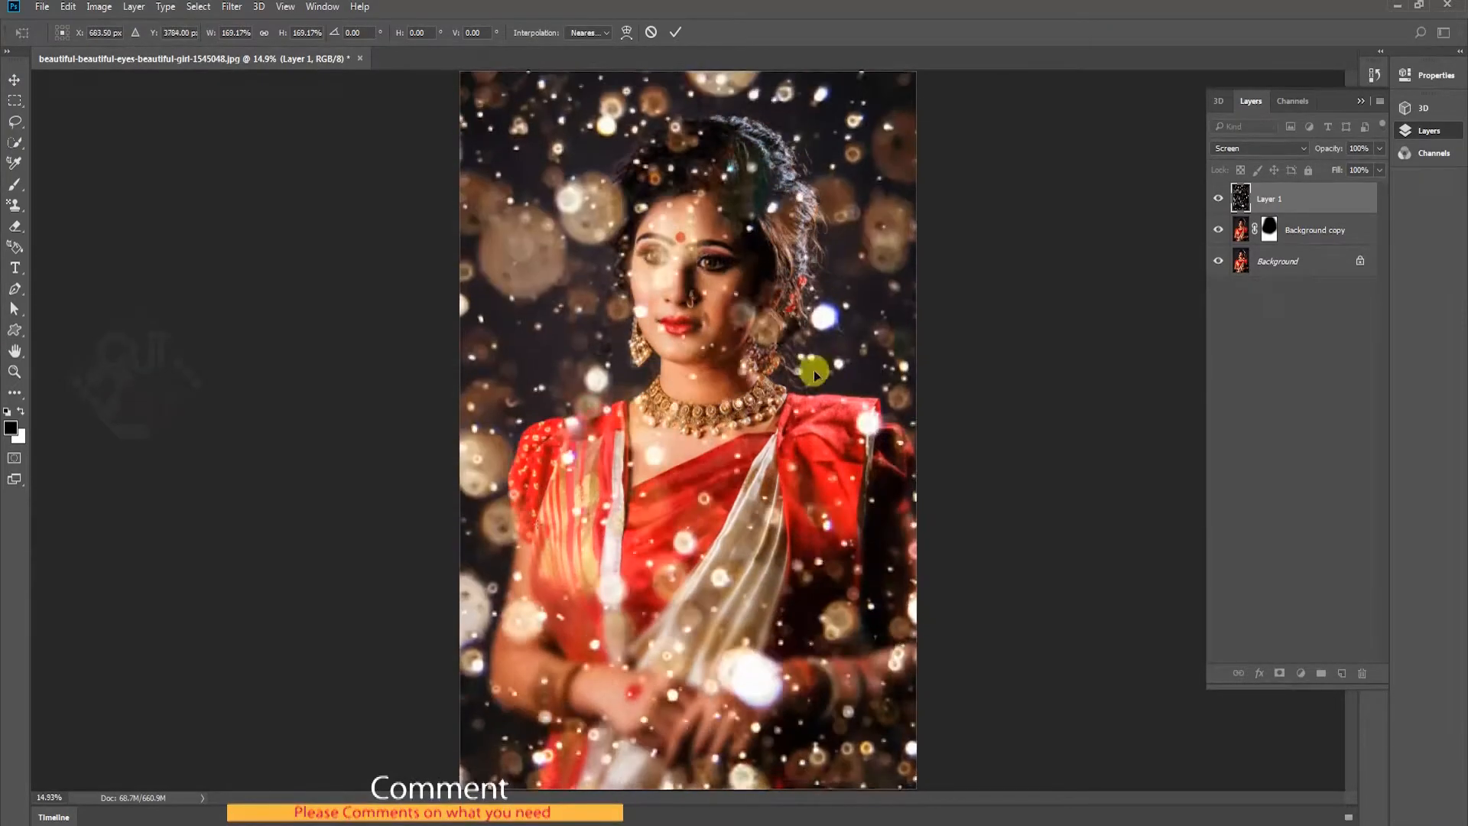
pyautogui.moveTo(673, 214); pyautogui.dragTo(857, 528)
pyautogui.moveTo(688, 251); pyautogui.dragTo(871, 596)
pyautogui.moveTo(637, 252); pyautogui.dragTo(780, 463)
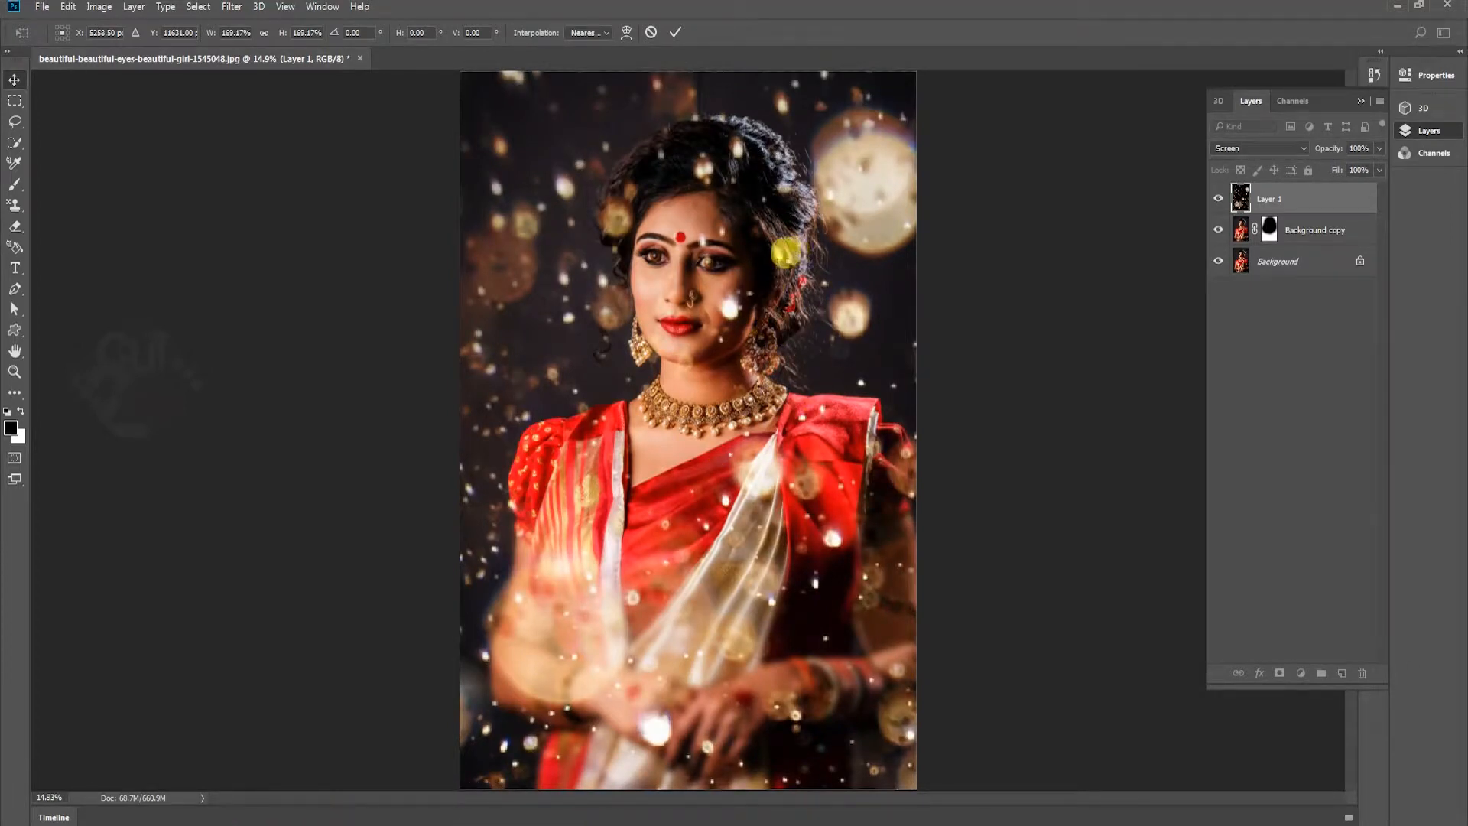
pyautogui.press('Return')
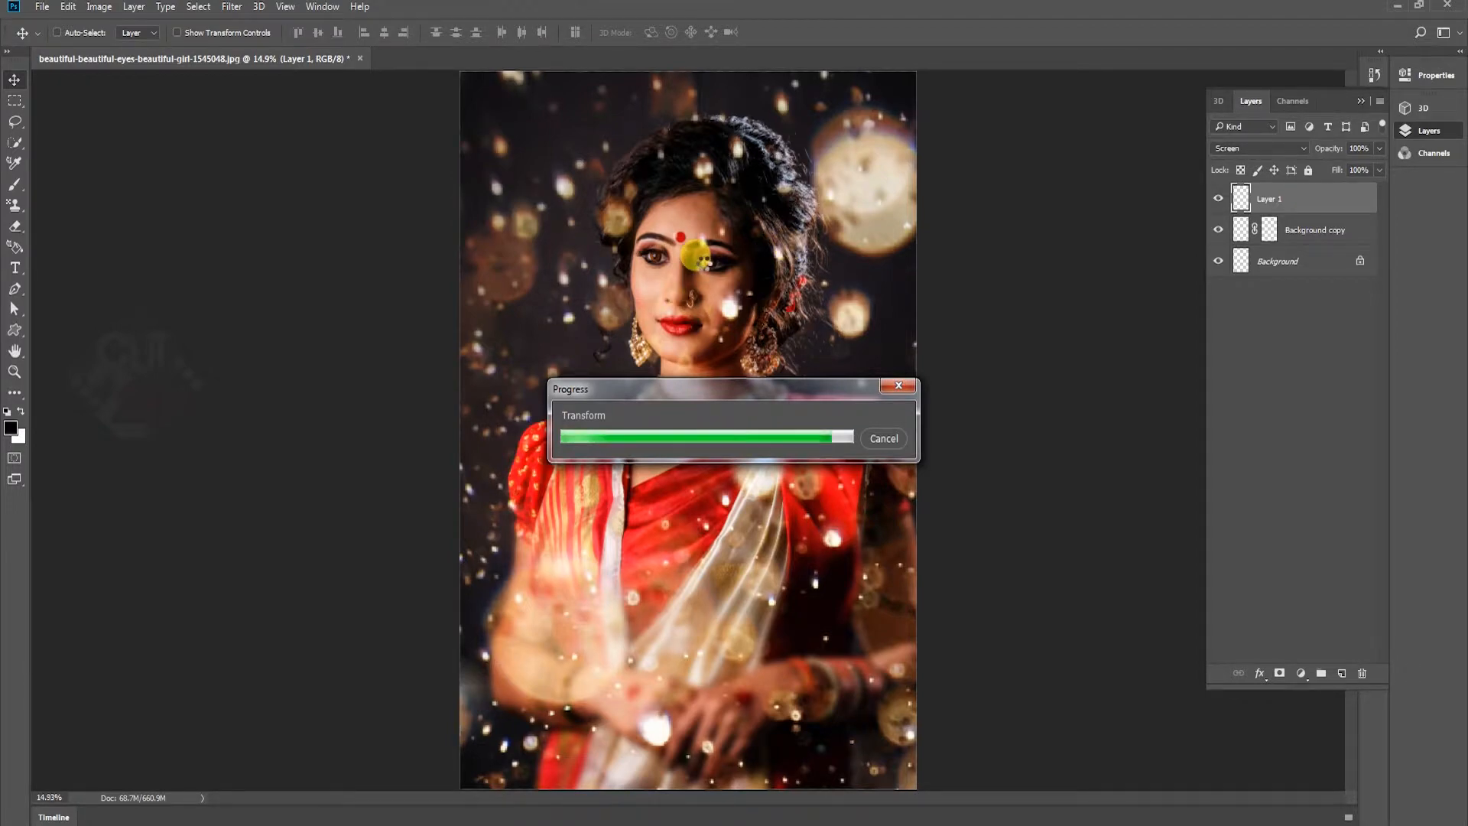
pyautogui.moveTo(714, 119); pyautogui.dragTo(871, 247)
pyautogui.moveTo(871, 539); pyautogui.dragTo(791, 550)
# Copy the blurred copy's layer mask onto the bokeh layer to hide the lights over the head and upper chest.
pyautogui.click(1338, 233)
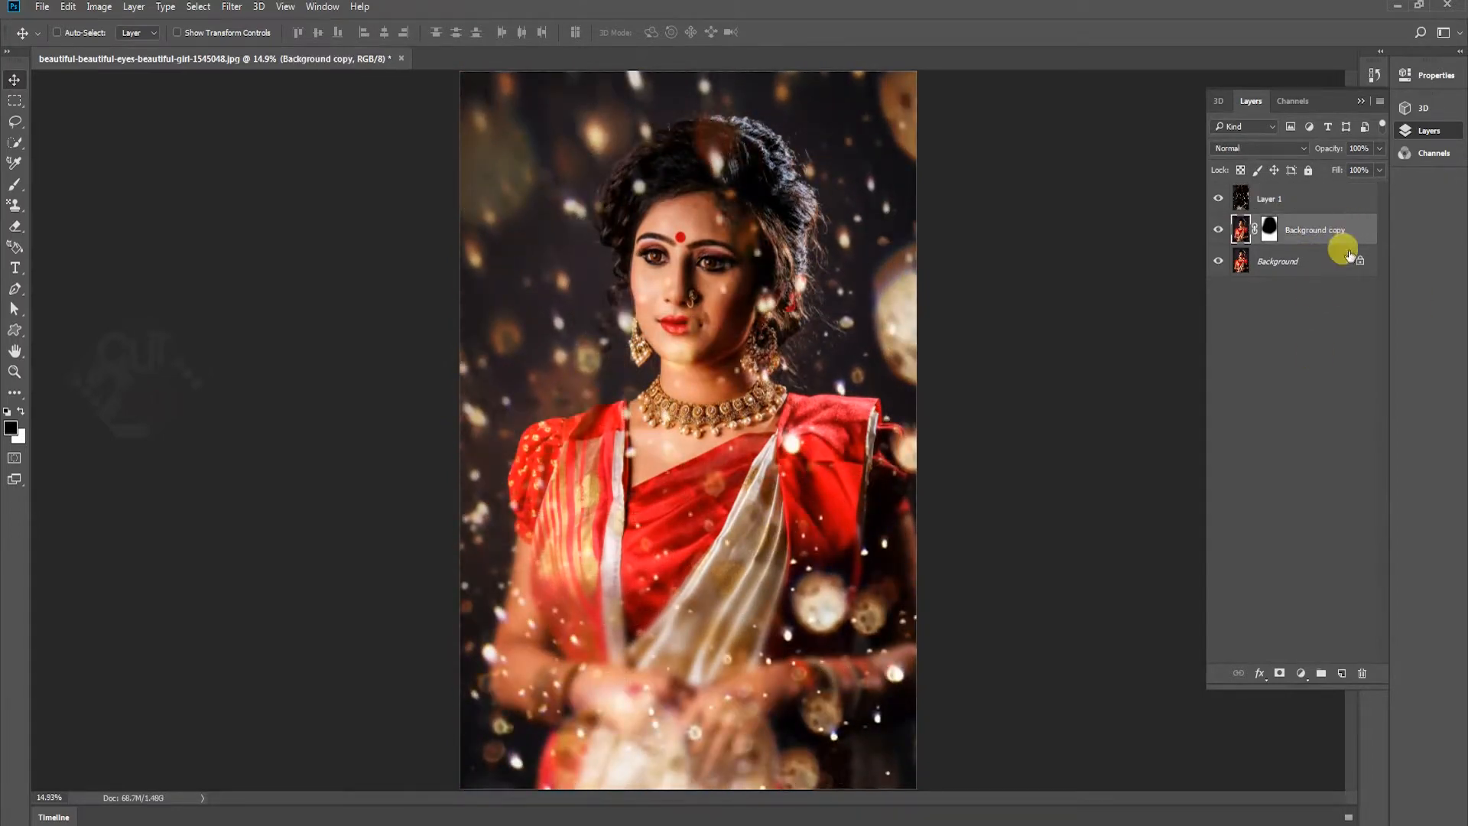
pyautogui.moveTo(1349, 256); pyautogui.dragTo(1341, 673)
pyautogui.moveTo(1279, 229); pyautogui.dragTo(1300, 206)
pyautogui.click(1362, 673)
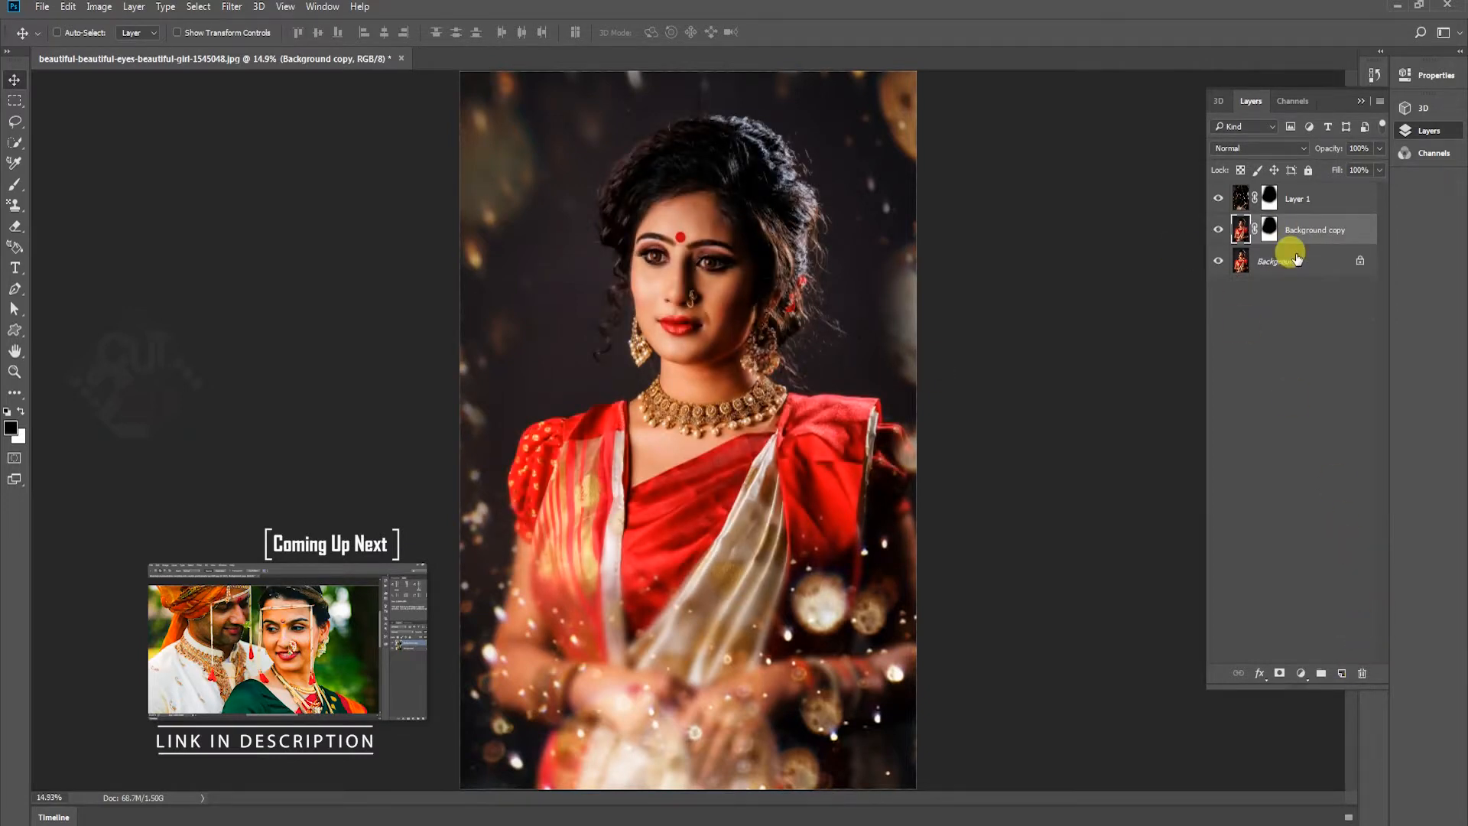
# Paint white on the bokeh layer's mask with a 1100-pixel brush to restore the lights over the background and shoulders.
pyautogui.click(1269, 198)
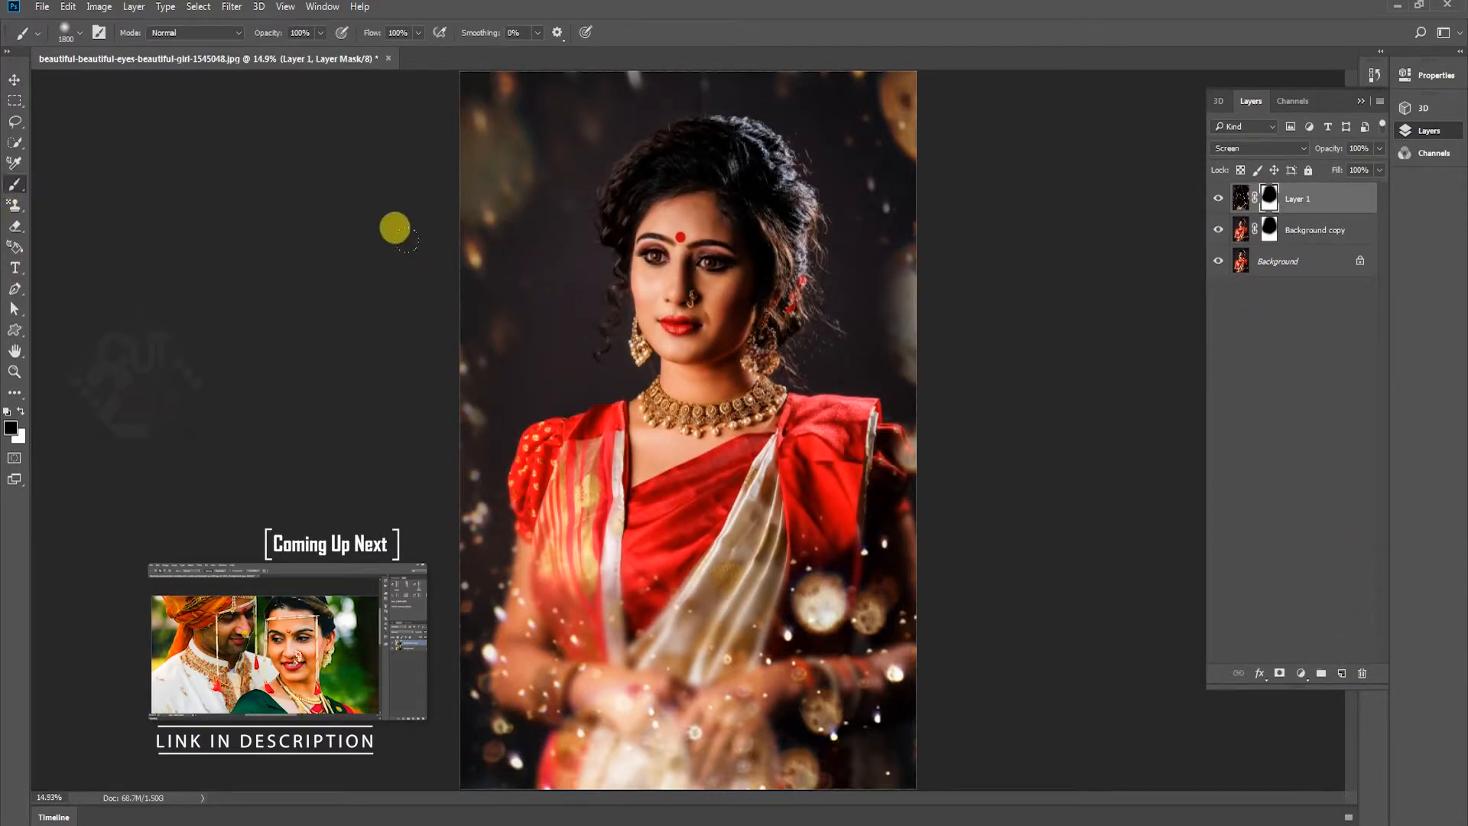
pyautogui.click(21, 413)
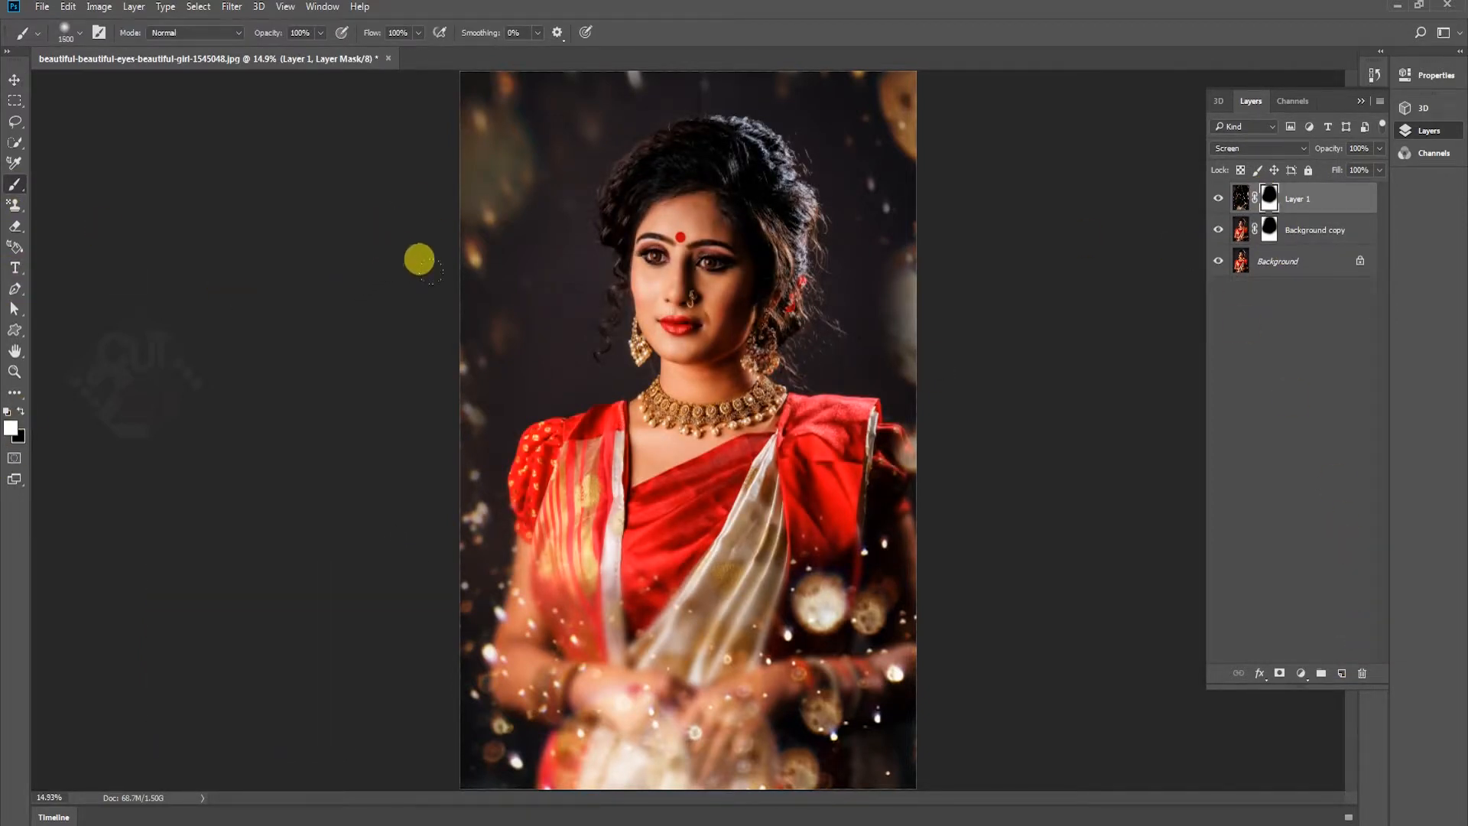
pyautogui.press('[')
pyautogui.press('[')
pyautogui.press('[')
pyautogui.press('[')
pyautogui.moveTo(460, 363)
pyautogui.mouseDown()
pyautogui.moveTo(465, 466)
pyautogui.moveTo(495, 537)
pyautogui.moveTo(462, 200)
pyautogui.moveTo(488, 42)
pyautogui.moveTo(813, 33)
pyautogui.moveTo(604, 99)
pyautogui.moveTo(859, 386)
pyautogui.moveTo(604, 482)
pyautogui.mouseUp()
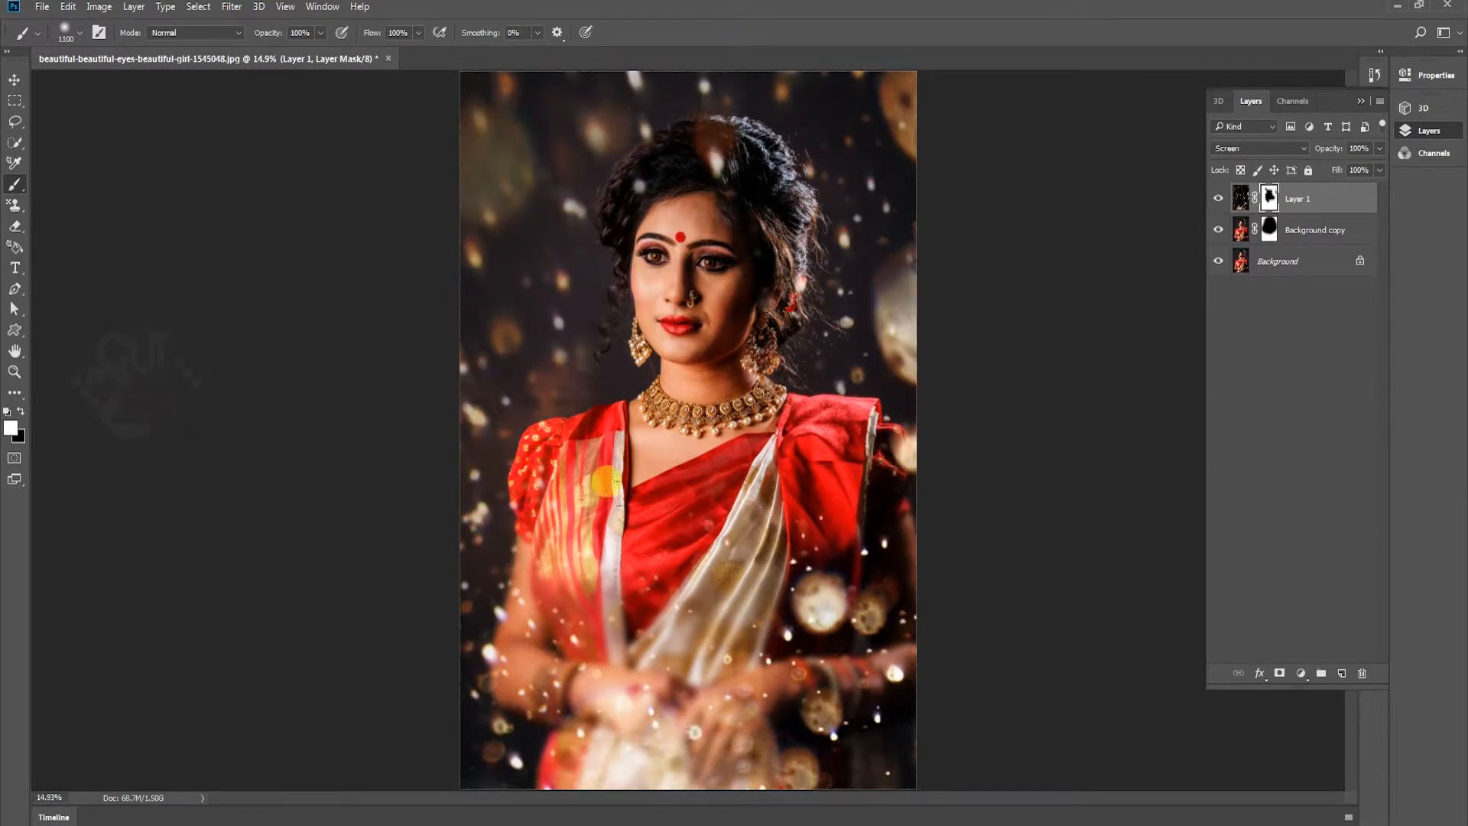
# Refine the bokeh layer's mask around the neck, jaw and hair, keeping the lights off the face.
pyautogui.moveTo(648, 394)
pyautogui.mouseDown()
pyautogui.moveTo(881, 341)
pyautogui.moveTo(822, 315)
pyautogui.moveTo(624, 333)
pyautogui.mouseUp()
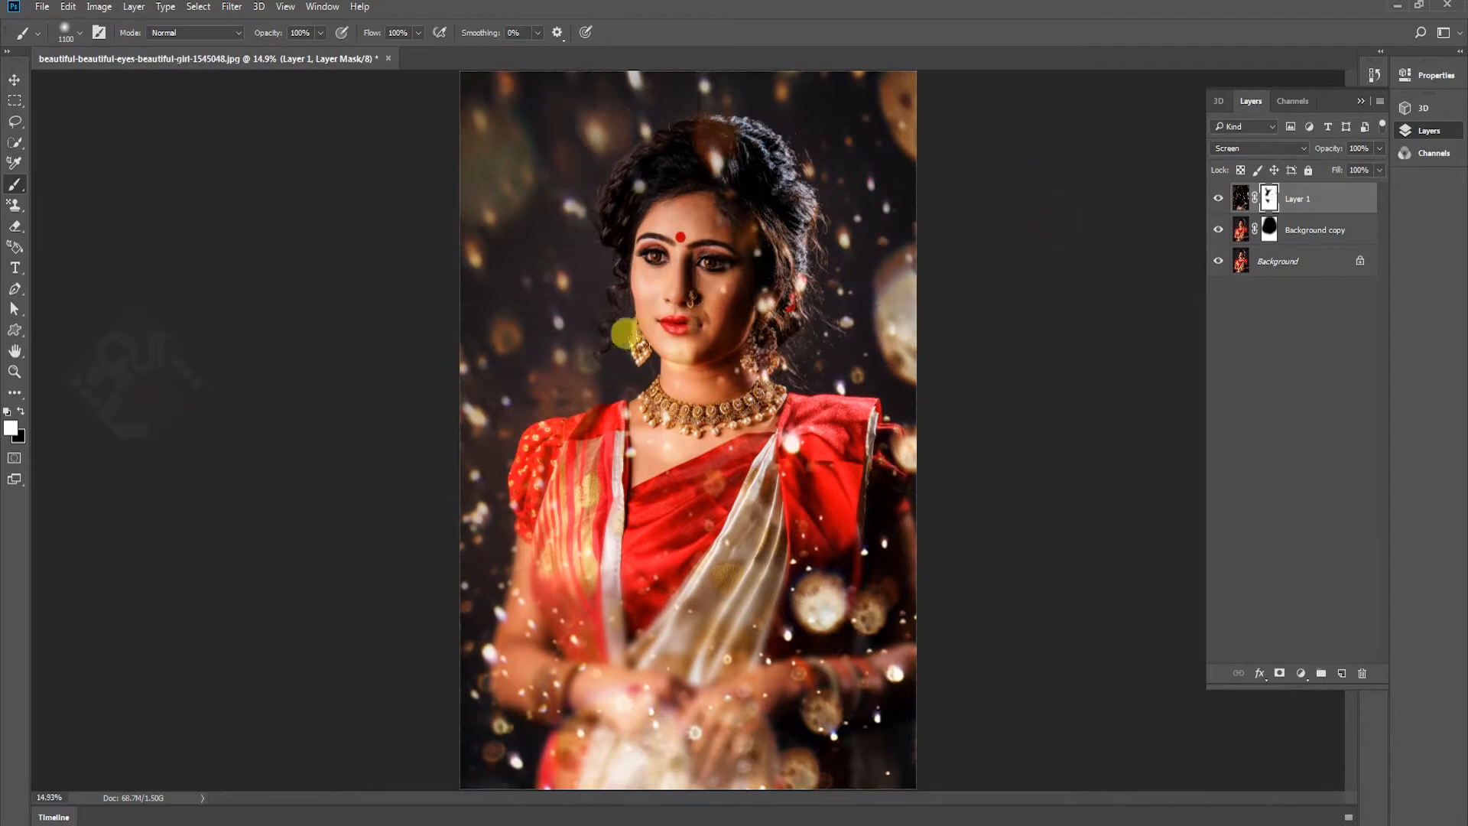
pyautogui.moveTo(717, 182)
pyautogui.mouseDown()
pyautogui.moveTo(721, 148)
pyautogui.moveTo(548, 268)
pyautogui.moveTo(633, 343)
pyautogui.mouseUp()
pyautogui.press('x')
pyautogui.moveTo(896, 309); pyautogui.dragTo(913, 411)
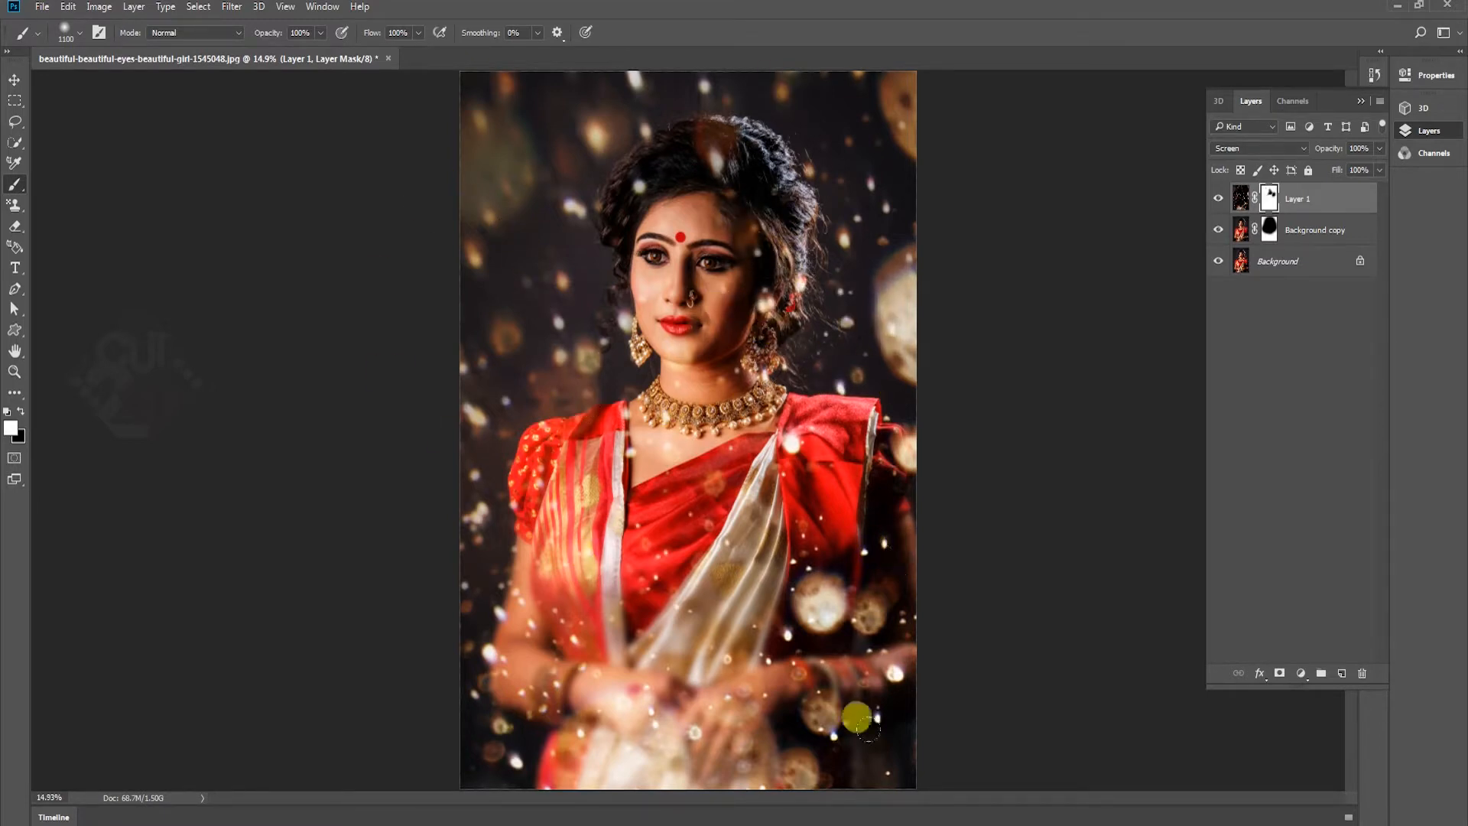
# Select all three layers and examine the whole composition at a smaller magnification.
pyautogui.press('v')
pyautogui.keyDown('shift'); pyautogui.click(1304, 227); pyautogui.keyUp('shift')
pyautogui.keyDown('shift'); pyautogui.click(1292, 262); pyautogui.keyUp('shift')
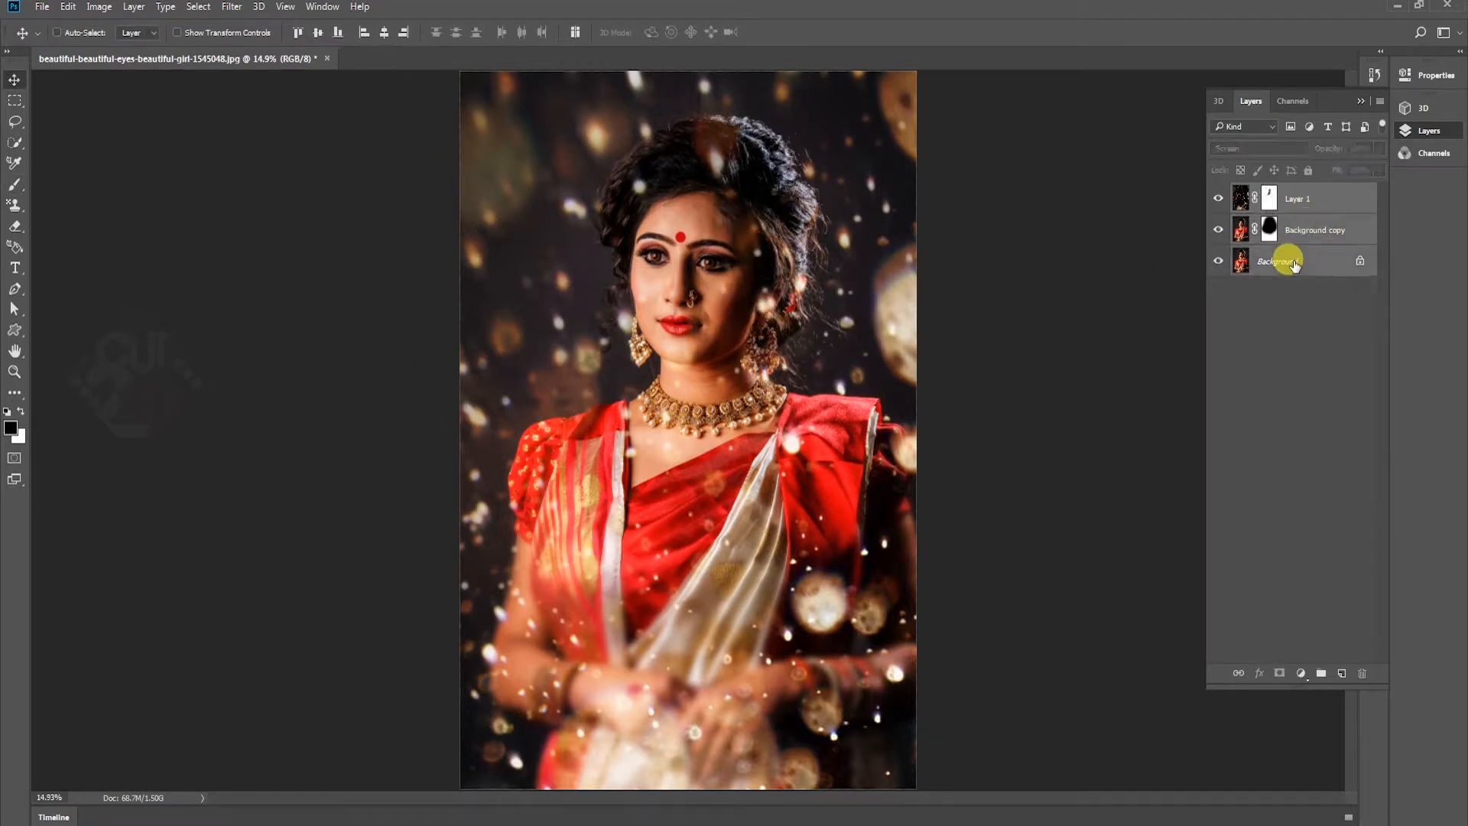
pyautogui.hotkey('ctrl', '-')
pyautogui.hotkey('ctrl', '-')
pyautogui.hotkey('ctrl', '-')
pyautogui.hotkey('ctrl', '+')
pyautogui.hotkey('ctrl', '+')
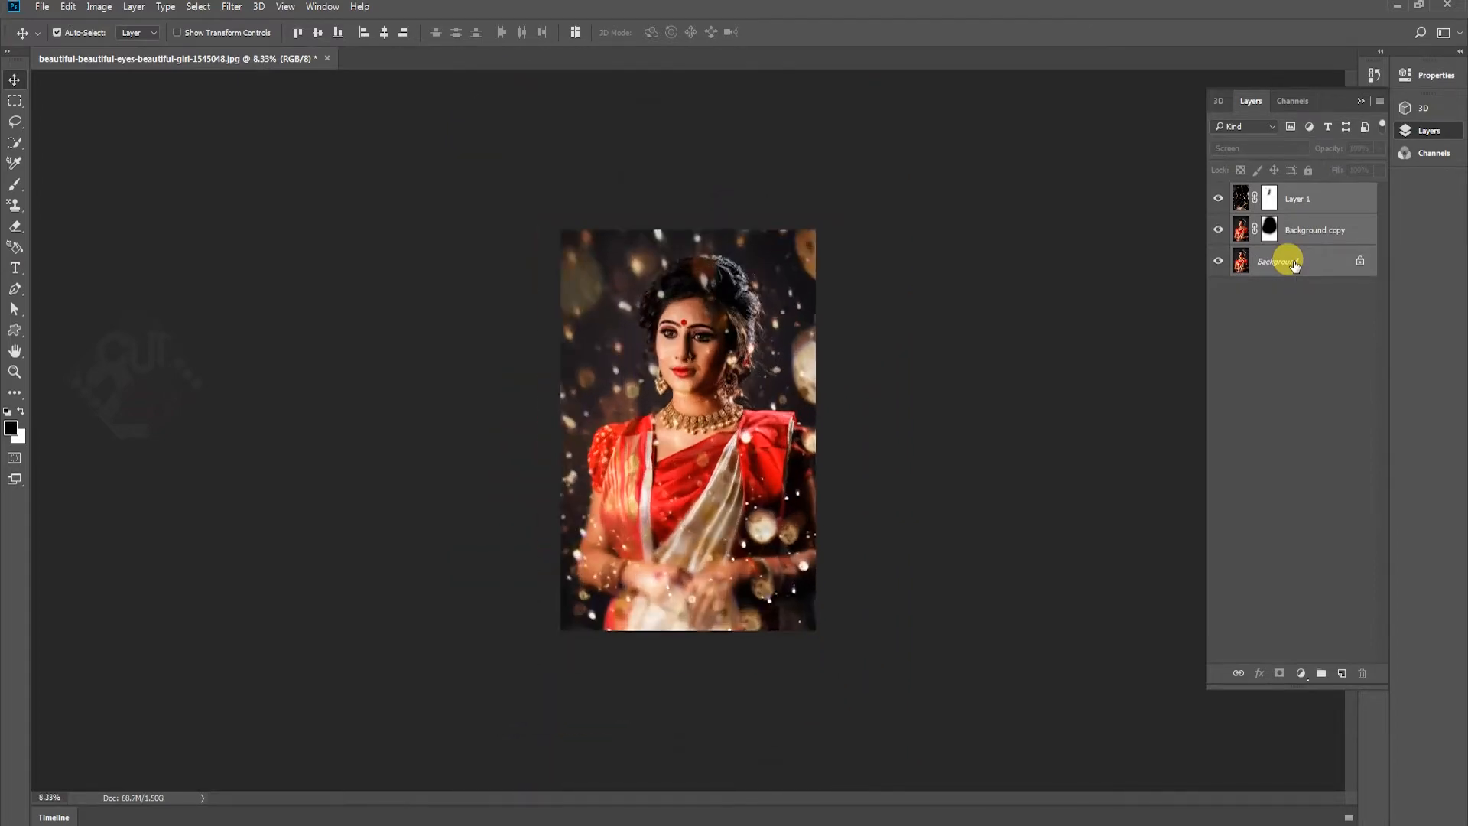
# Touch up the bokeh layer's mask around the forehead and hairline with the 1100-pixel brush.
pyautogui.click(1262, 200)
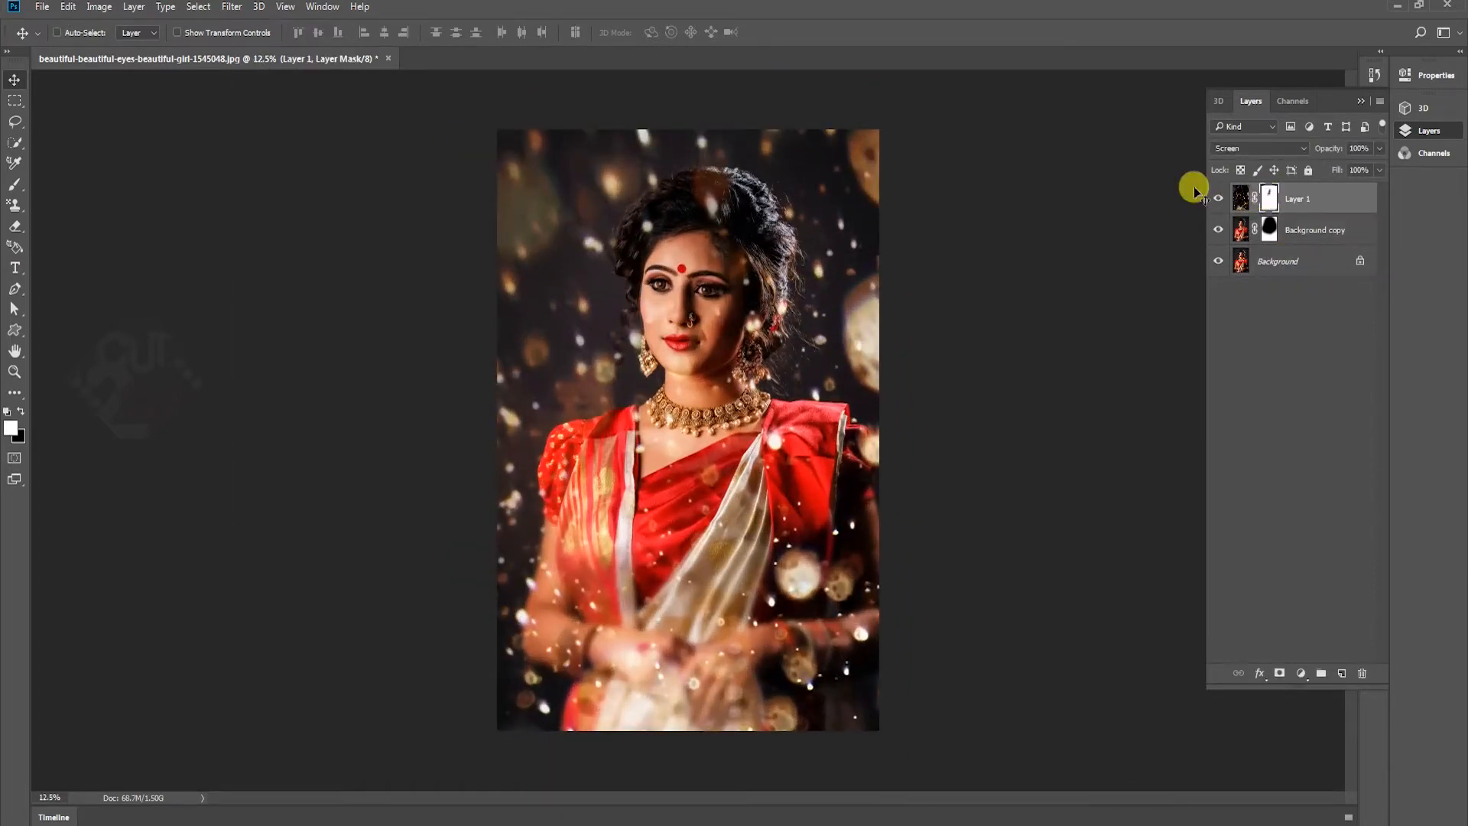
pyautogui.press('b')
pyautogui.press('x')
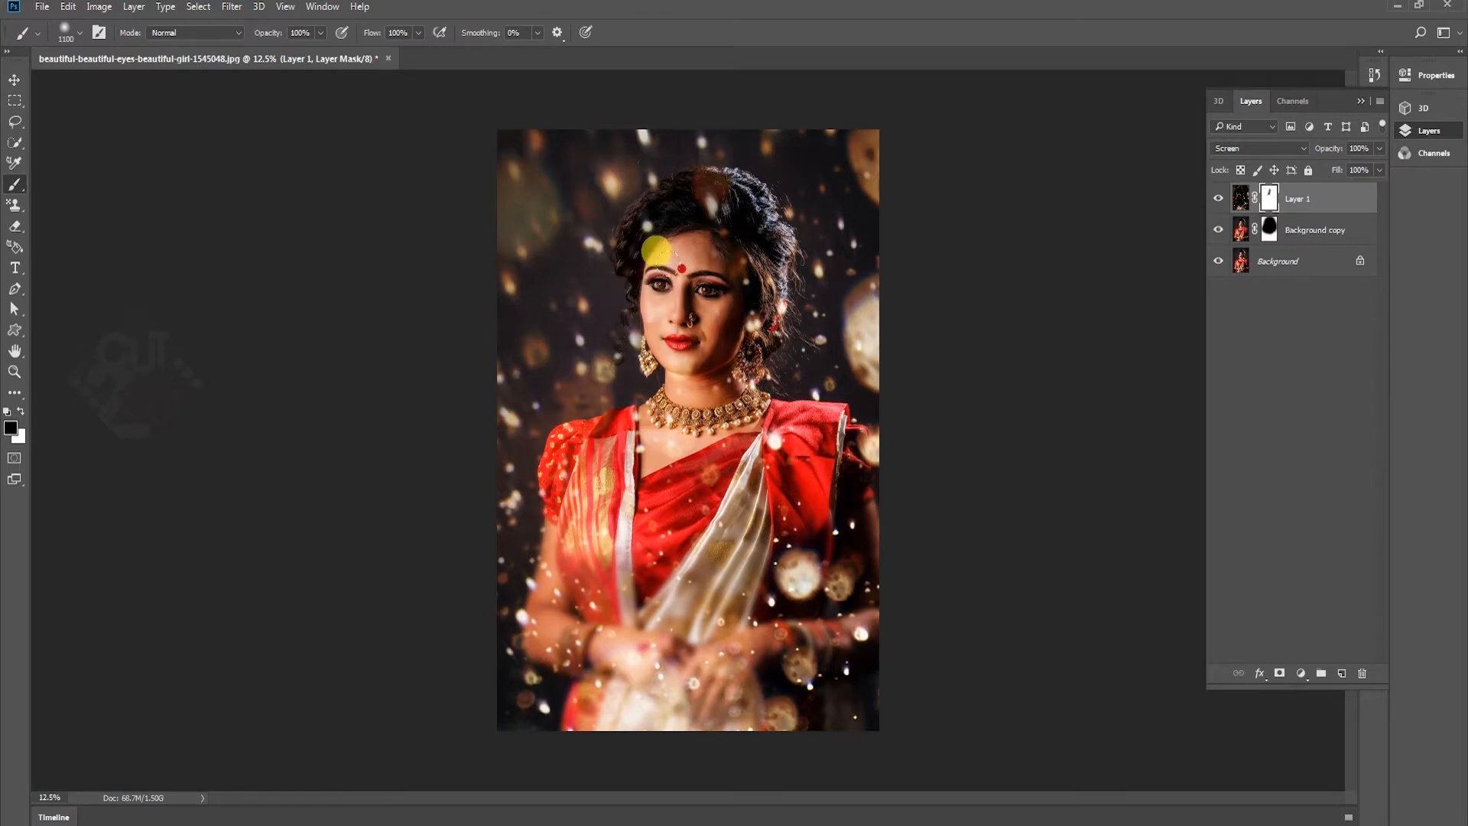
pyautogui.press('x')
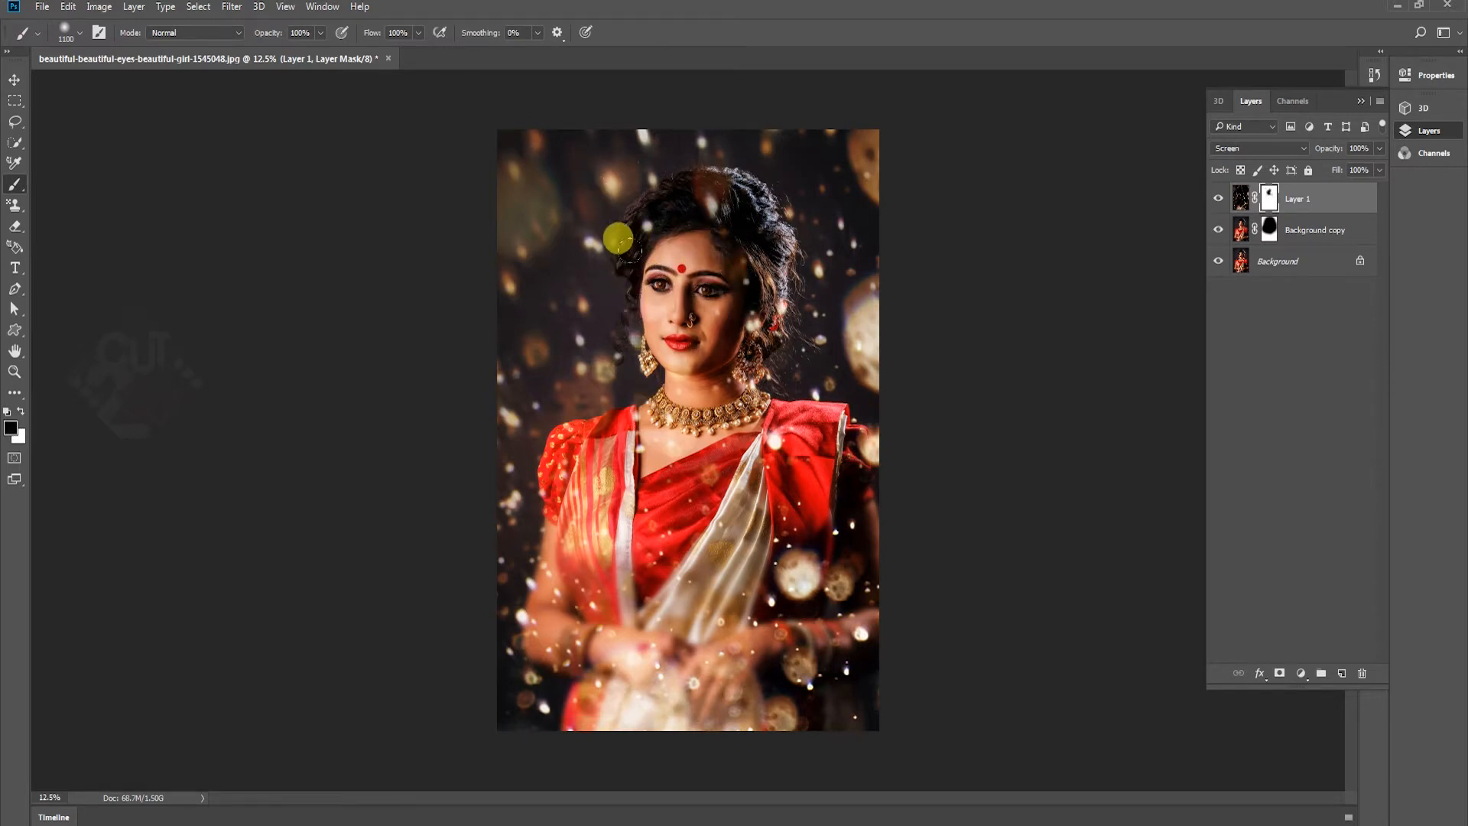